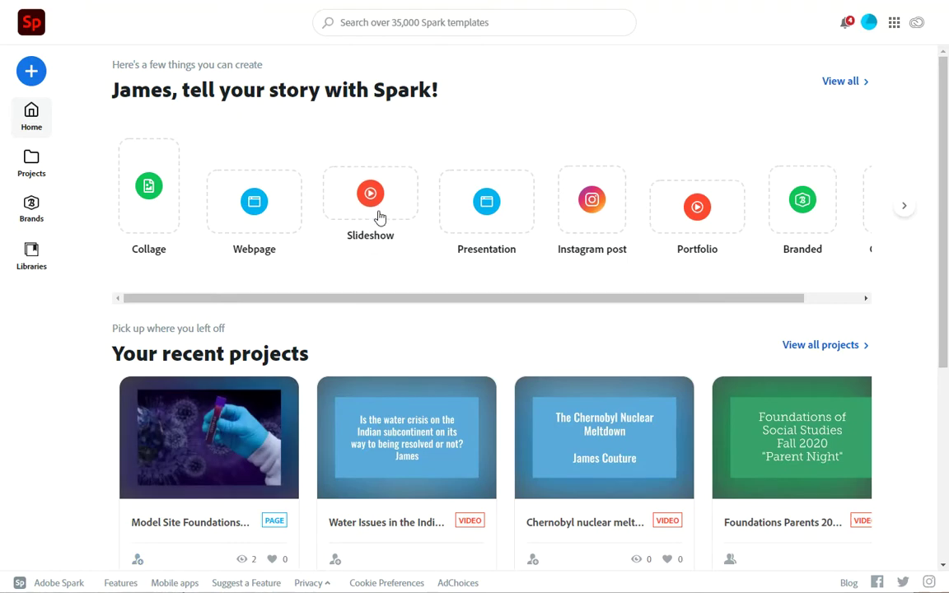
Step: Open the Model Site Foundations Vaccine Project for editing and scroll to its links section
{"action": "left_click", "coordinate": [208, 445]}
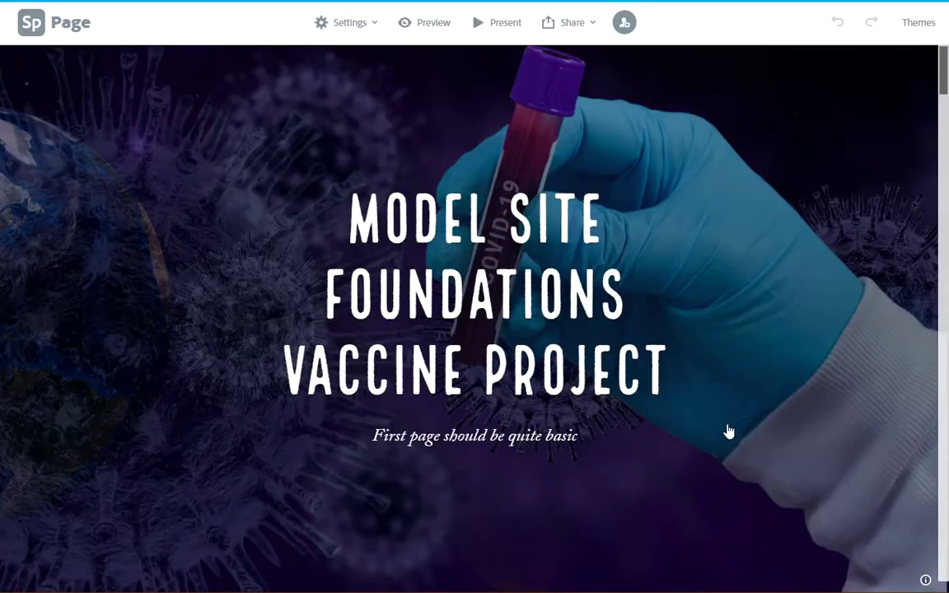
{"action": "scroll", "coordinate": [728, 431], "scroll_direction": "down", "scroll_amount": 5}
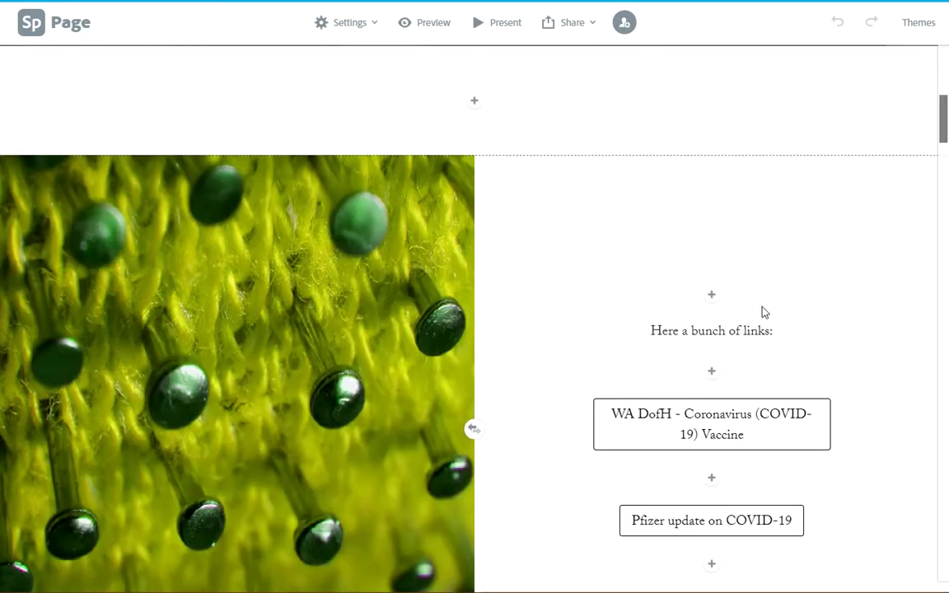
{"action": "scroll", "coordinate": [753, 310], "scroll_direction": "up", "scroll_amount": 5}
{"action": "scroll", "coordinate": [755, 310], "scroll_direction": "up", "scroll_amount": 1}
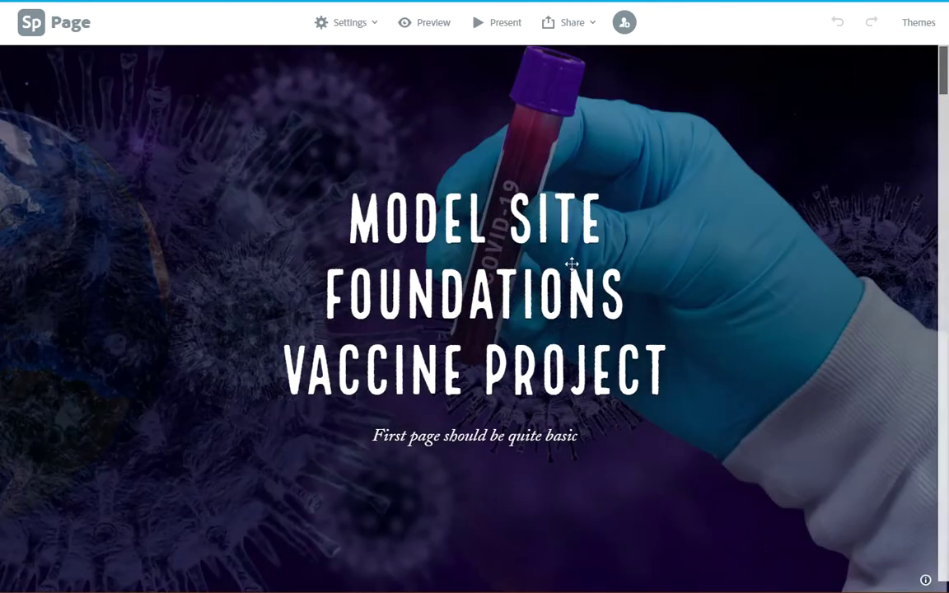
{"action": "scroll", "coordinate": [734, 392], "scroll_direction": "down", "scroll_amount": 5}
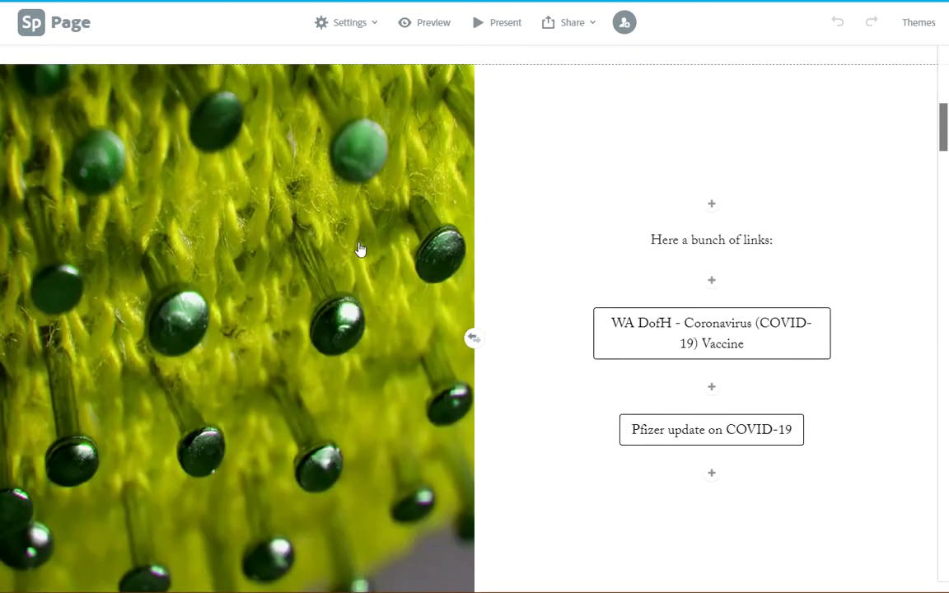
Step: Swap the split section's photo and text columns twice, then select the WA DofH link button
{"action": "left_click", "coordinate": [474, 338]}
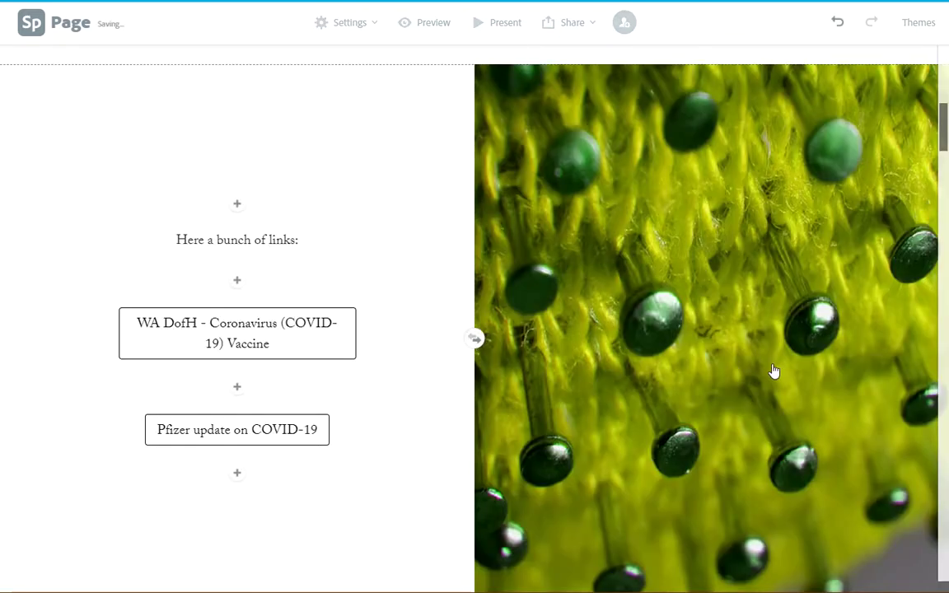
{"action": "scroll", "coordinate": [482, 345], "scroll_direction": "down", "scroll_amount": 1}
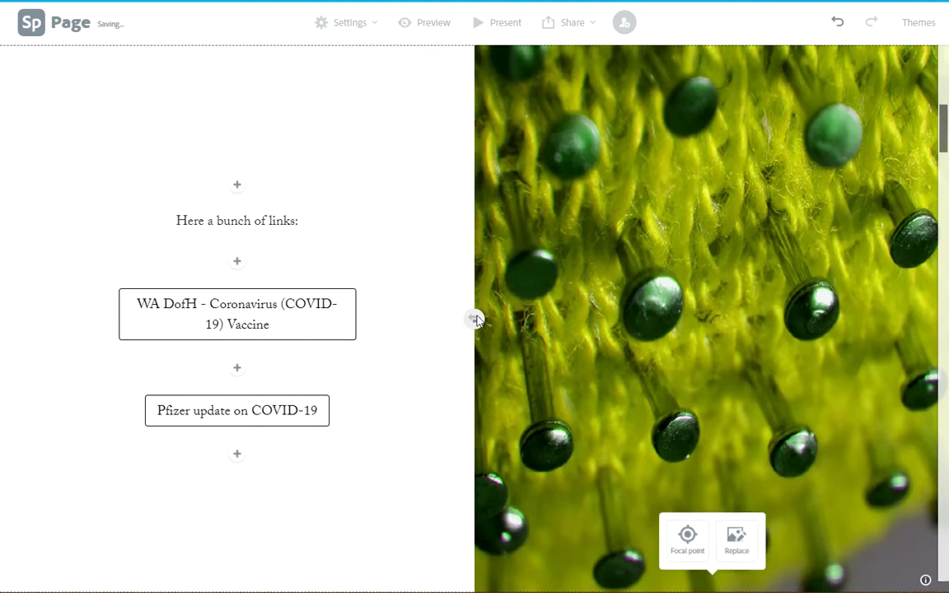
{"action": "left_click", "coordinate": [476, 320]}
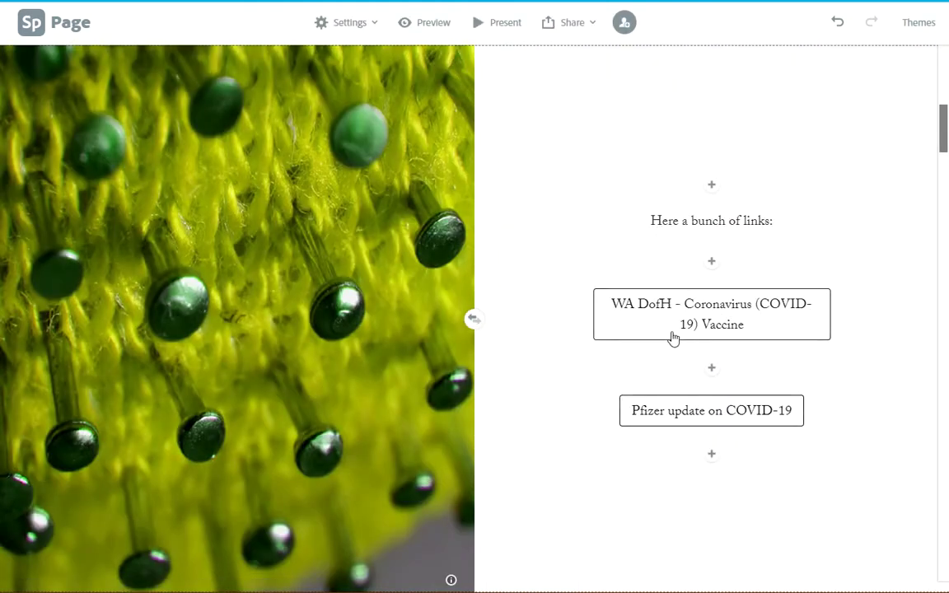
{"action": "left_click", "coordinate": [721, 320]}
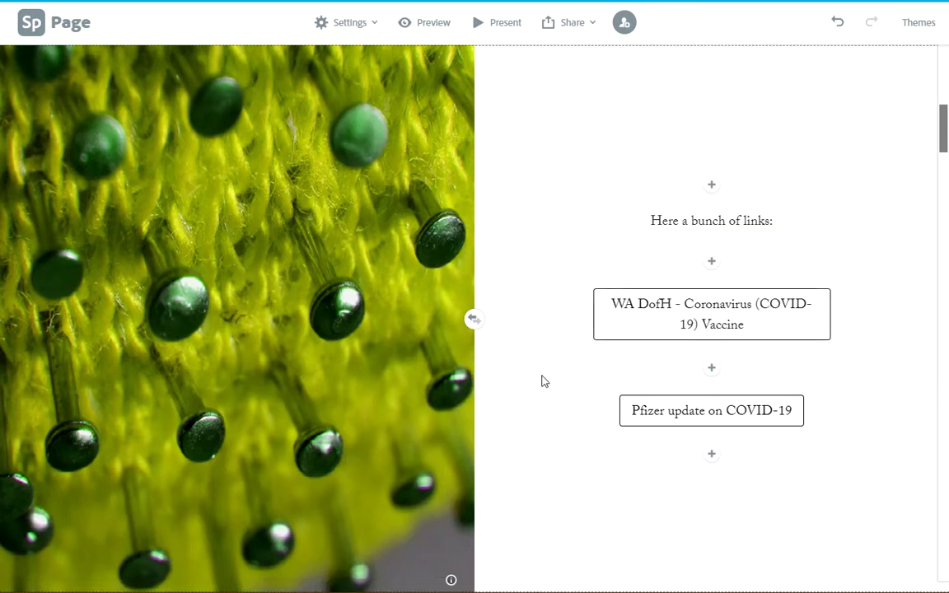
{"action": "scroll", "coordinate": [648, 387], "scroll_direction": "down", "scroll_amount": 2}
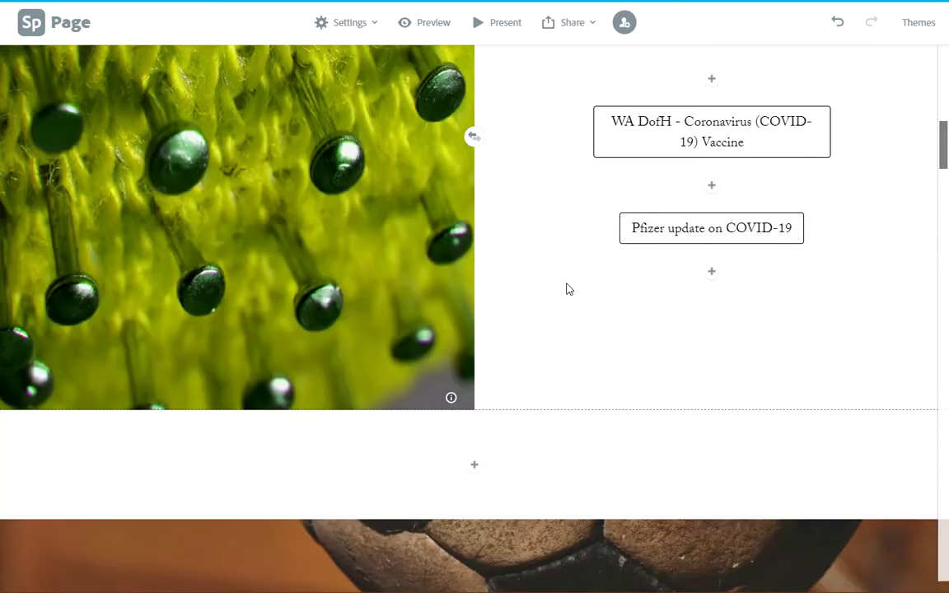
{"action": "scroll", "coordinate": [582, 212], "scroll_direction": "down", "scroll_amount": 6}
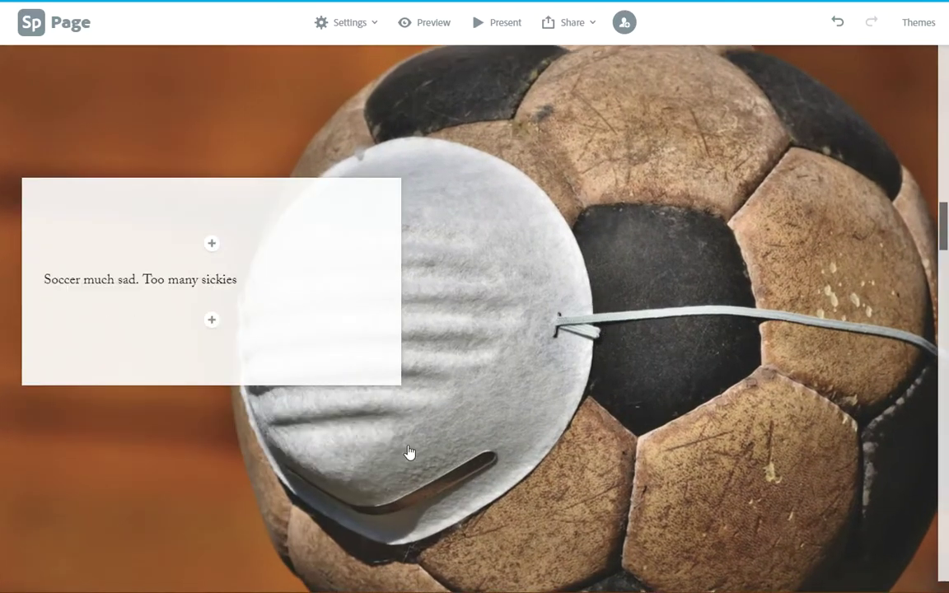
{"action": "scroll", "coordinate": [614, 322], "scroll_direction": "down", "scroll_amount": 5}
{"action": "scroll", "coordinate": [617, 308], "scroll_direction": "down", "scroll_amount": 6}
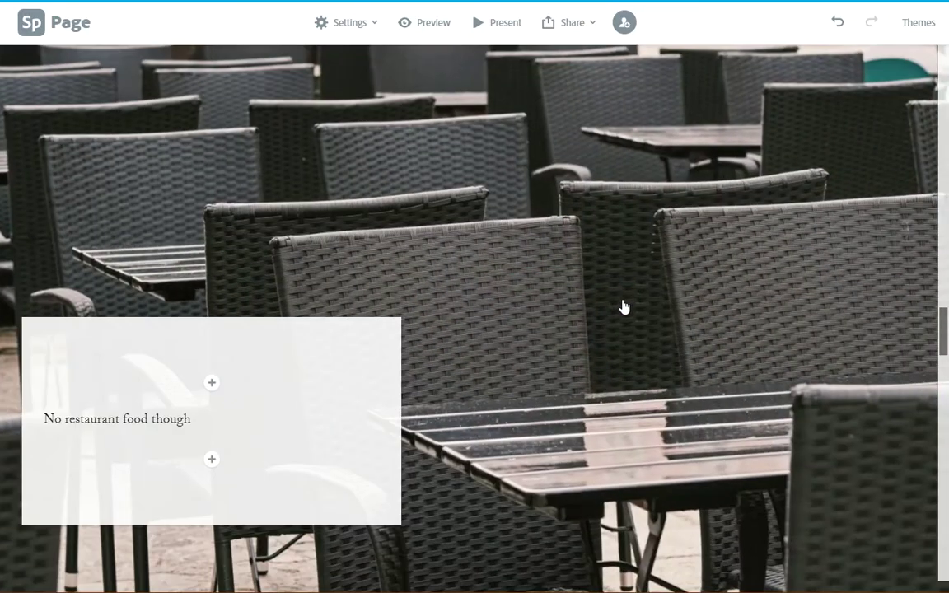
{"action": "scroll", "coordinate": [623, 306], "scroll_direction": "down", "scroll_amount": 2}
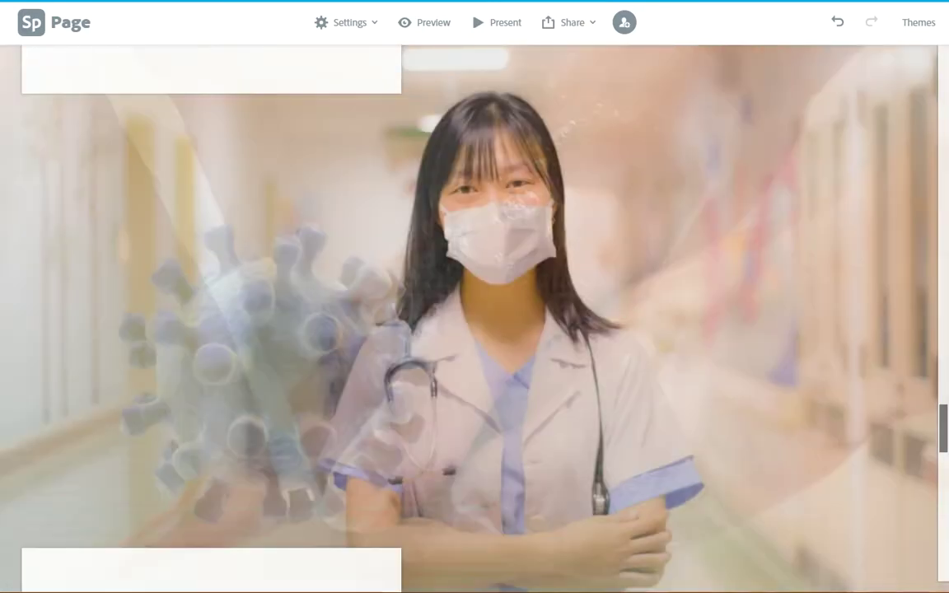
{"action": "scroll", "coordinate": [581, 356], "scroll_direction": "down", "scroll_amount": 4}
{"action": "scroll", "coordinate": [582, 351], "scroll_direction": "down", "scroll_amount": 8}
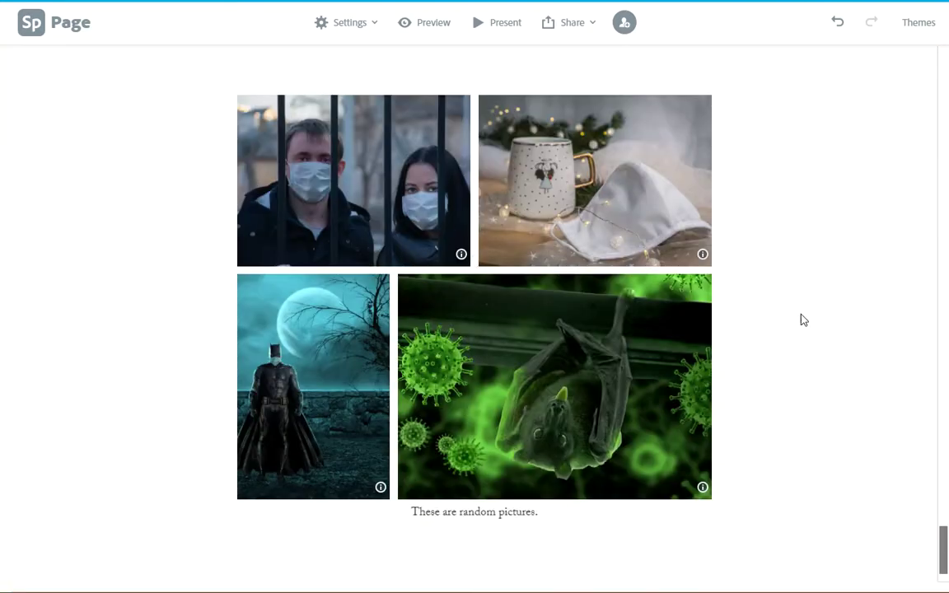
{"action": "scroll", "coordinate": [849, 307], "scroll_direction": "down", "scroll_amount": 1}
{"action": "scroll", "coordinate": [848, 309], "scroll_direction": "up", "scroll_amount": 3}
{"action": "scroll", "coordinate": [811, 388], "scroll_direction": "down", "scroll_amount": 3}
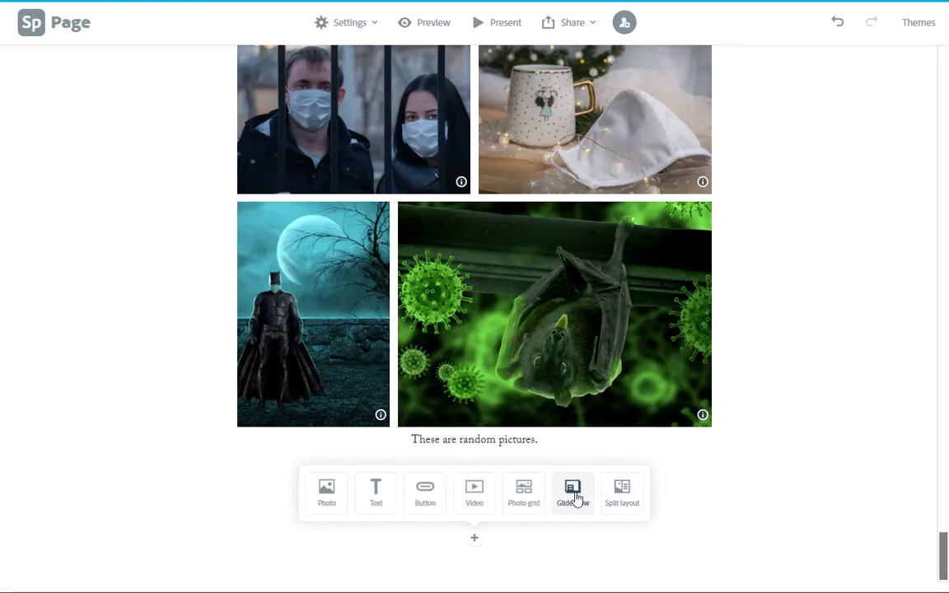
{"action": "scroll", "coordinate": [812, 313], "scroll_direction": "up", "scroll_amount": 10}
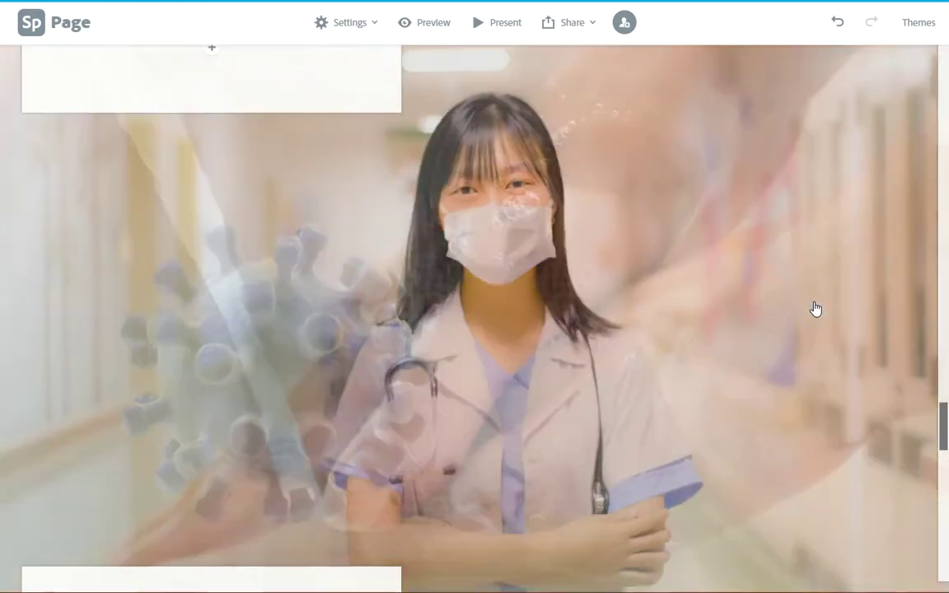
{"action": "scroll", "coordinate": [817, 309], "scroll_direction": "down", "scroll_amount": 10}
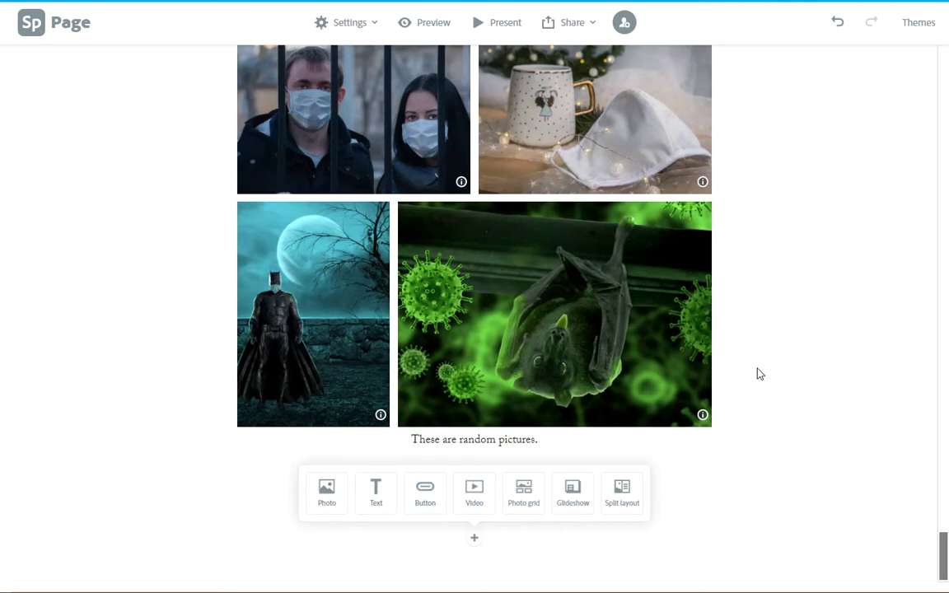
{"action": "scroll", "coordinate": [760, 374], "scroll_direction": "up", "scroll_amount": 6}
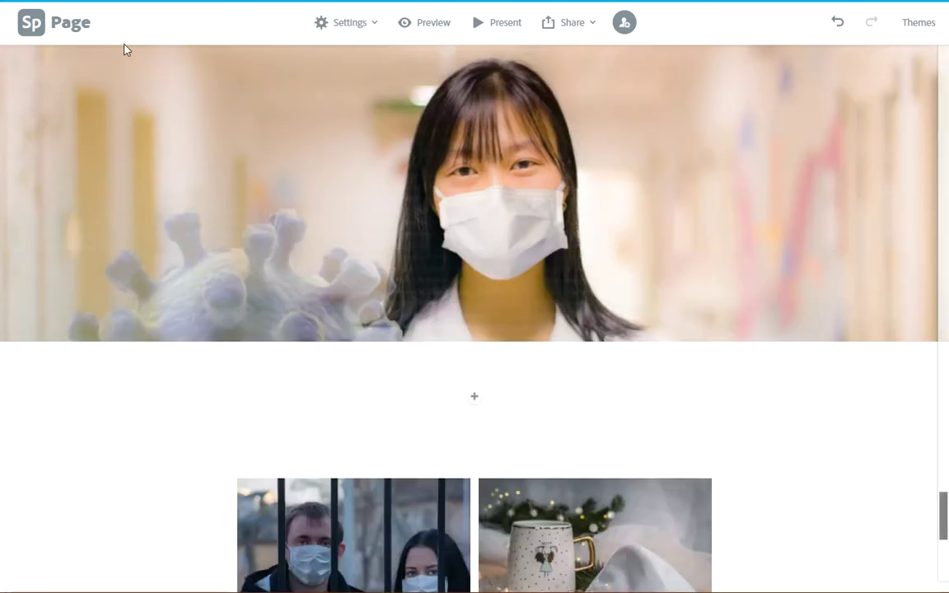
Step: Go back to the Spark home page and start a new Webpage project
{"action": "left_click", "coordinate": [33, 25]}
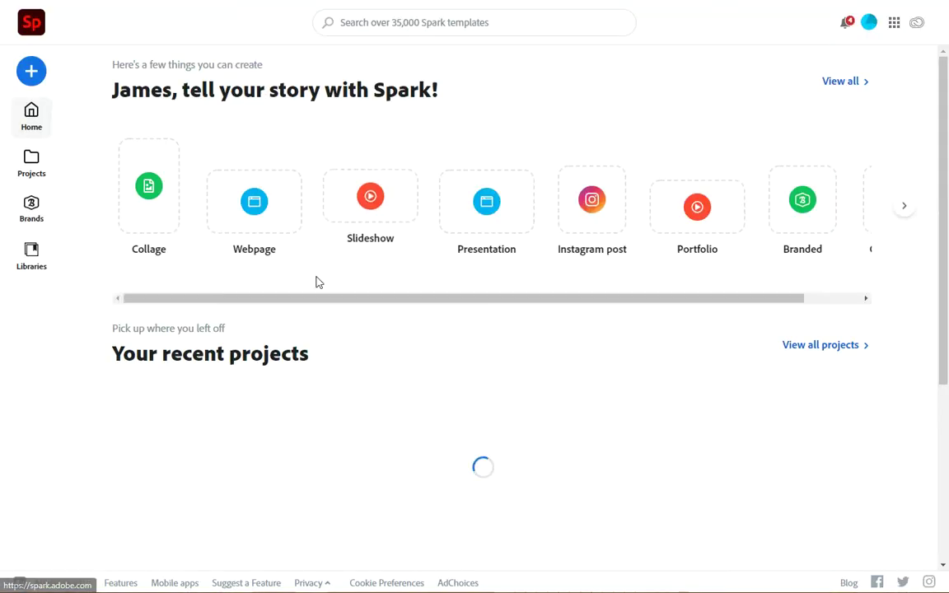
{"action": "mouse_move", "coordinate": [191, 456]}
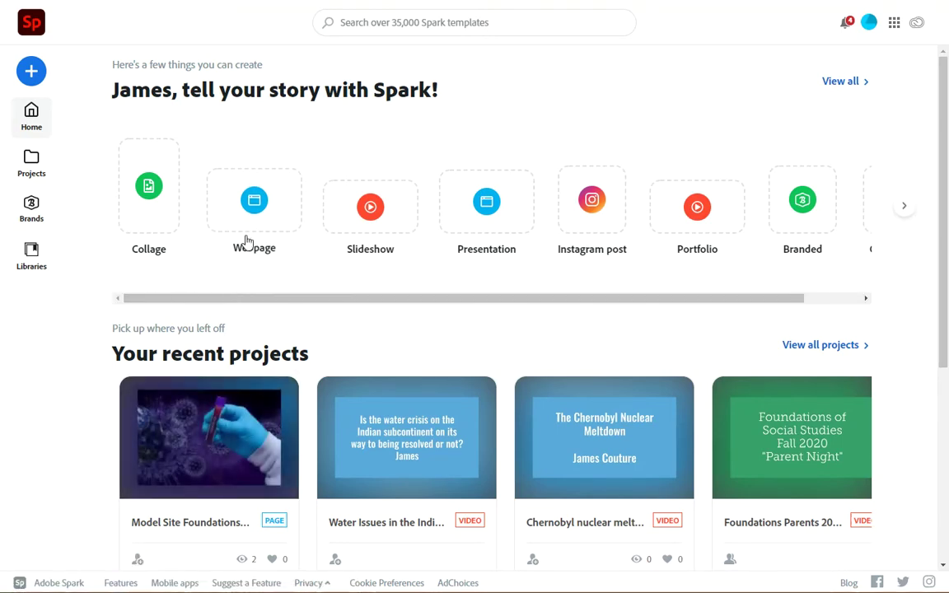
{"action": "left_click", "coordinate": [271, 191]}
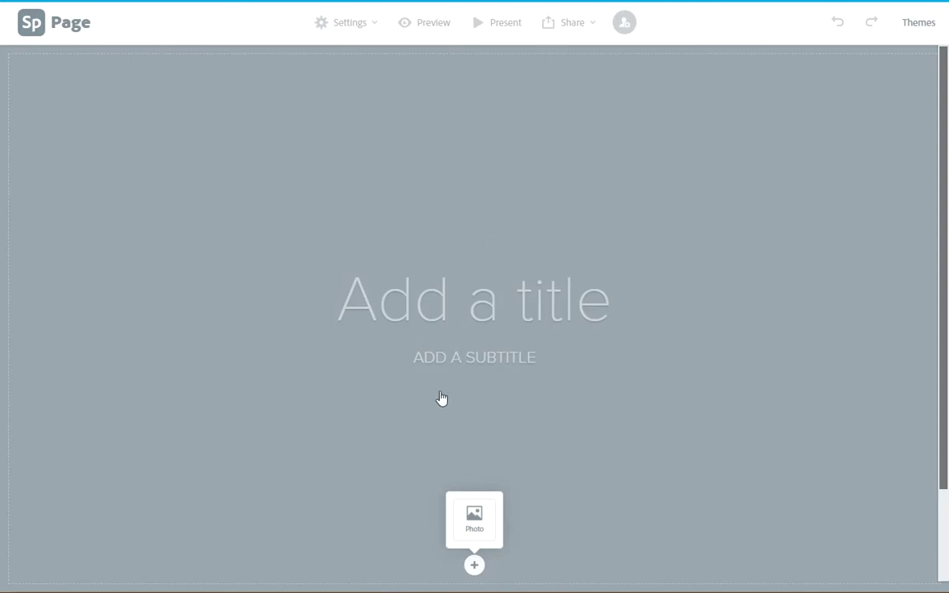
Step: Enter 'Title of Choice' as the cover title
{"action": "left_click", "coordinate": [467, 306]}
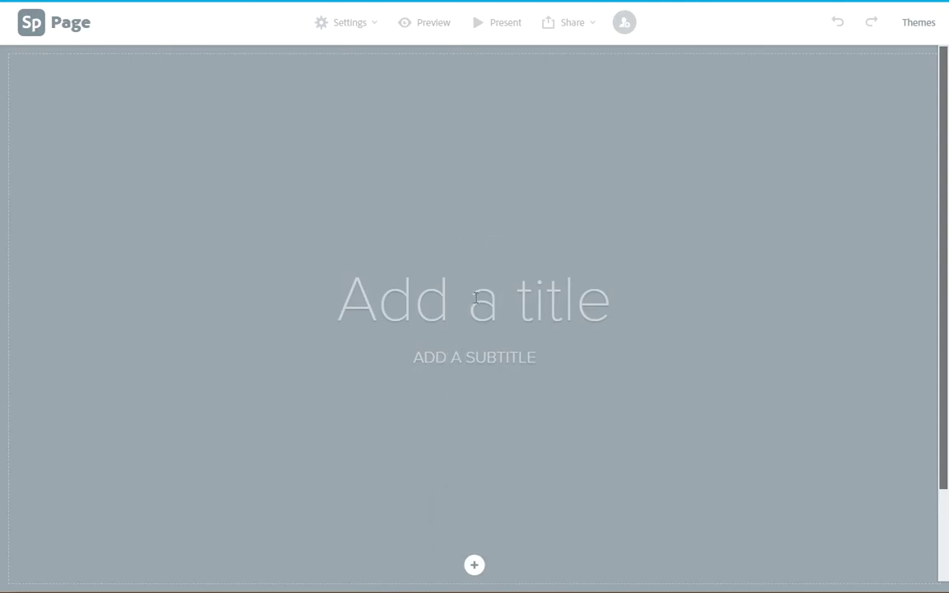
{"action": "type", "text": "Title of Choice"}
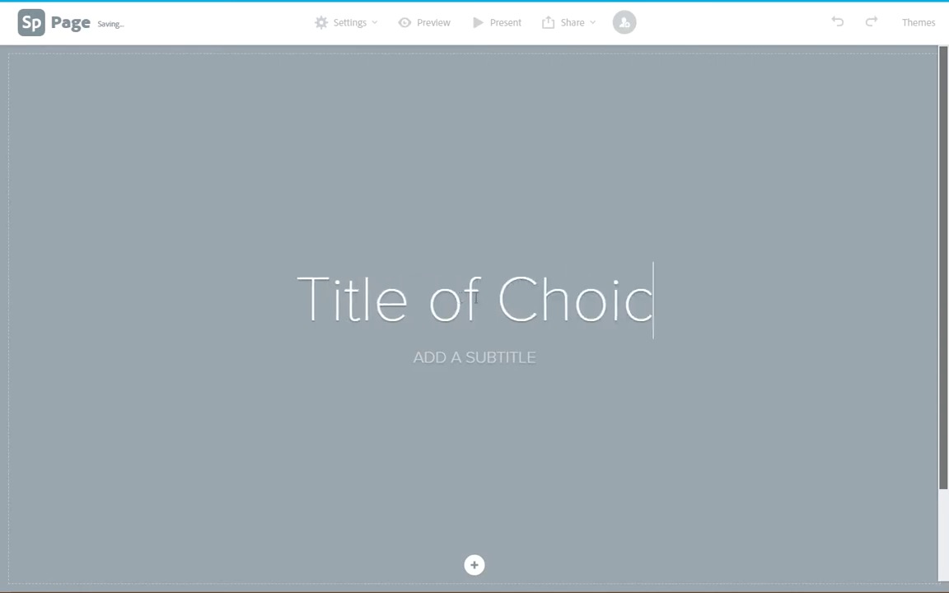
Step: Enter 'TOPIC STUFF' as the cover subtitle
{"action": "left_click", "coordinate": [489, 354]}
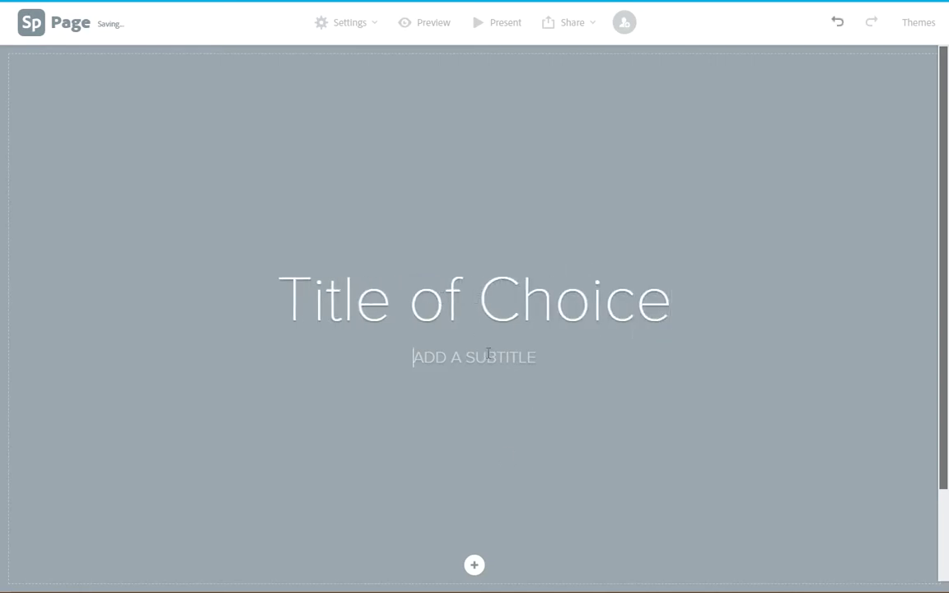
{"action": "type", "text": "TOPICE"}
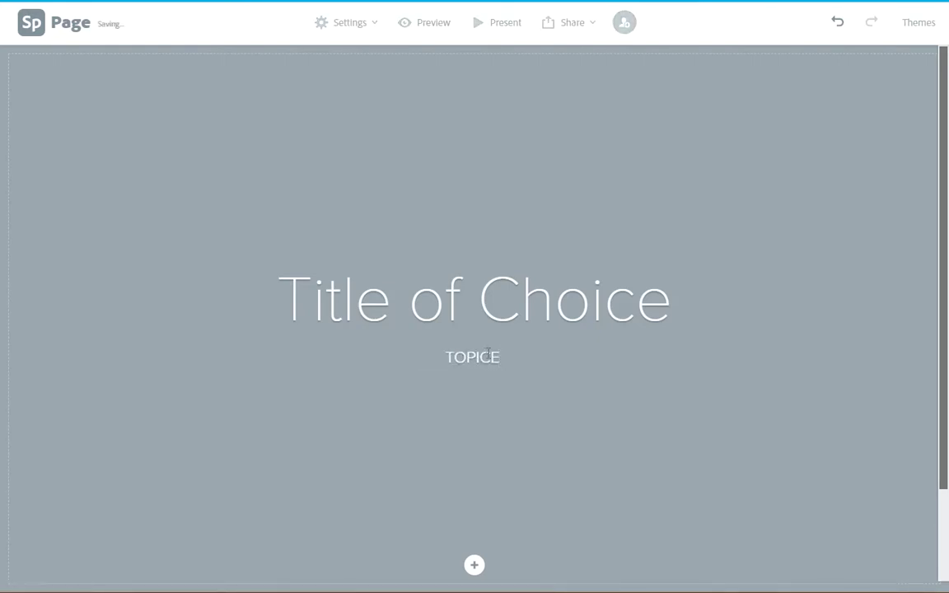
{"action": "key", "text": "BackSpace"}
{"action": "type", "text": "STUFF"}
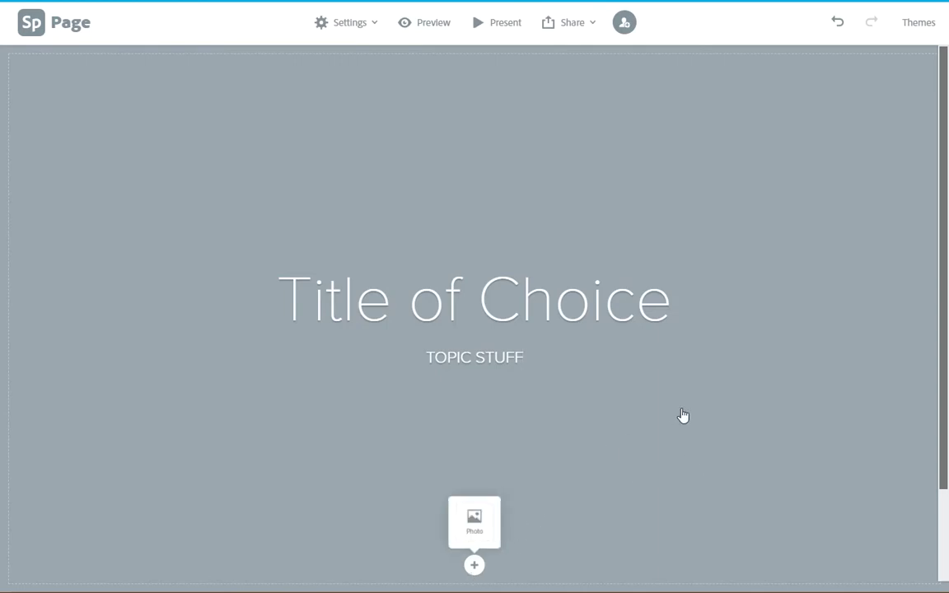
Step: Search free photos for 'chicken' and set the close-up rooster as the cover background
{"action": "left_click", "coordinate": [474, 518]}
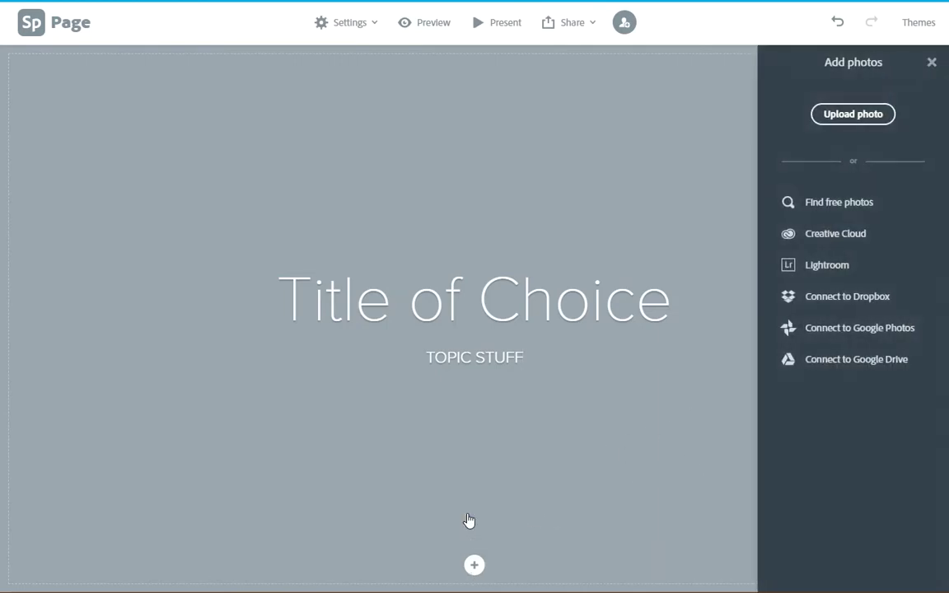
{"action": "left_click", "coordinate": [836, 204]}
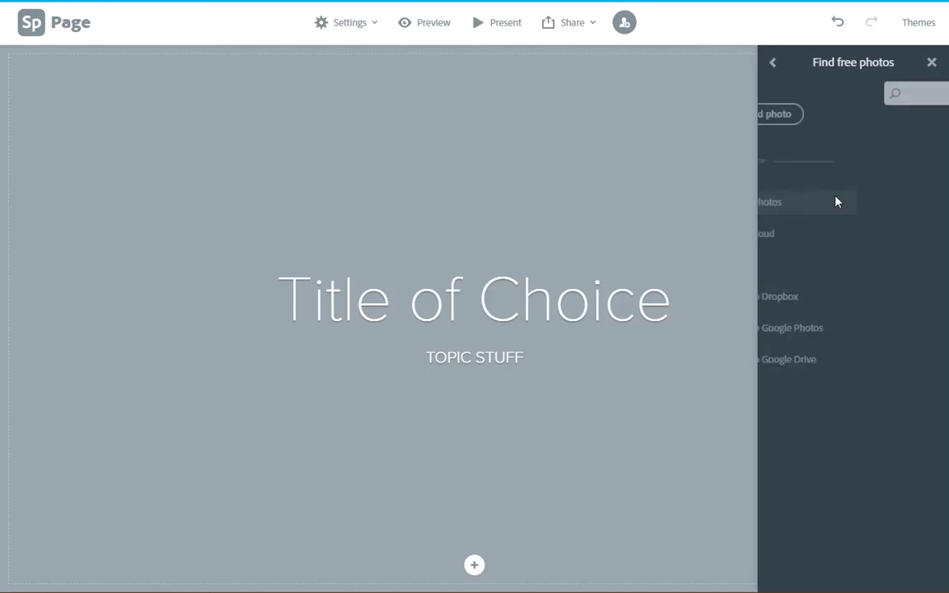
{"action": "type", "text": "chicken"}
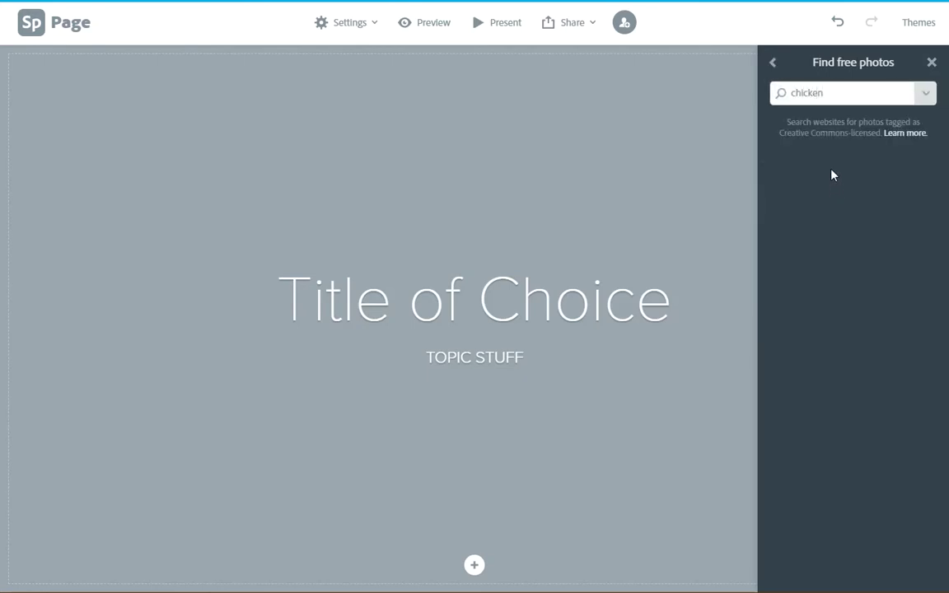
{"action": "key", "text": "Return"}
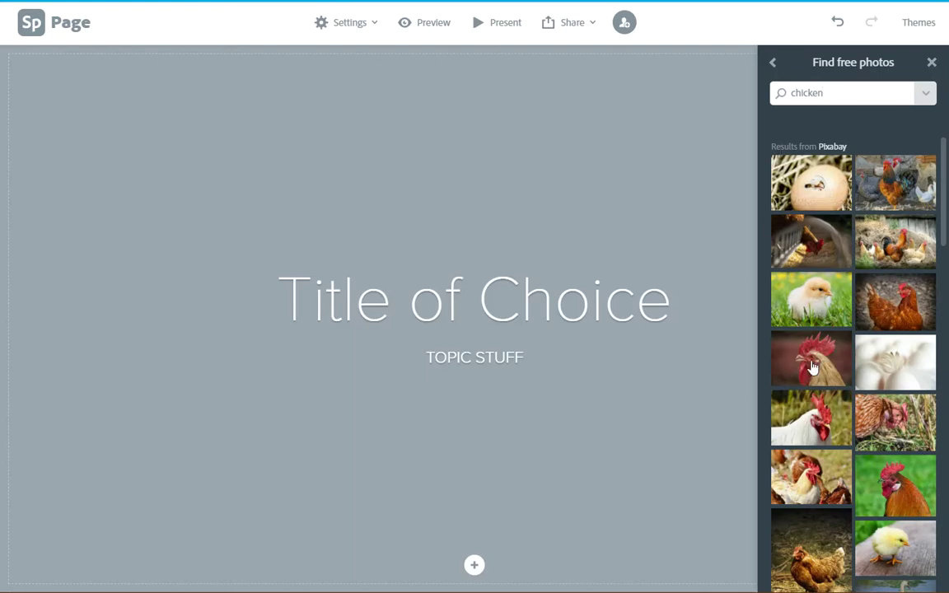
{"action": "left_click", "coordinate": [812, 367]}
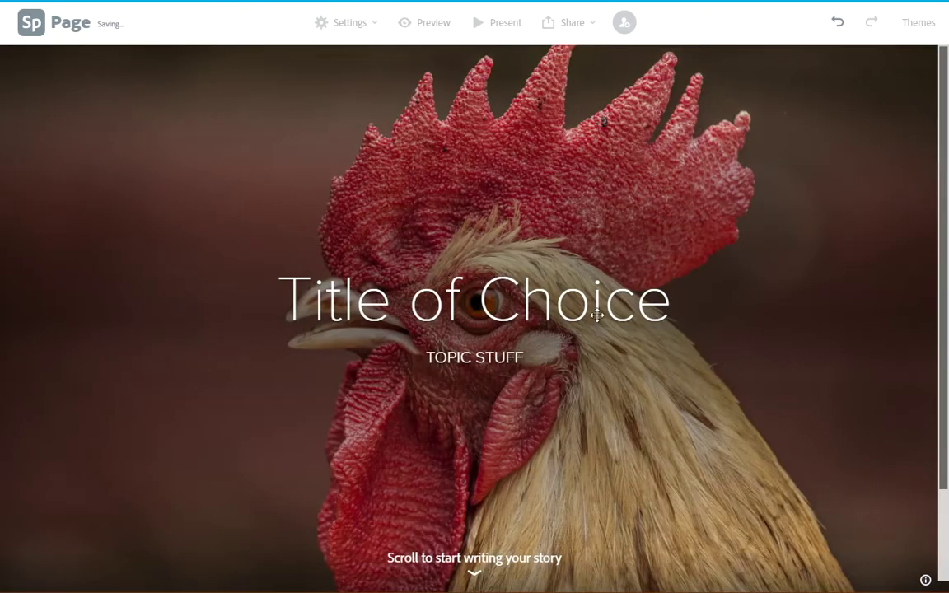
{"action": "scroll", "coordinate": [663, 389], "scroll_direction": "down", "scroll_amount": 3}
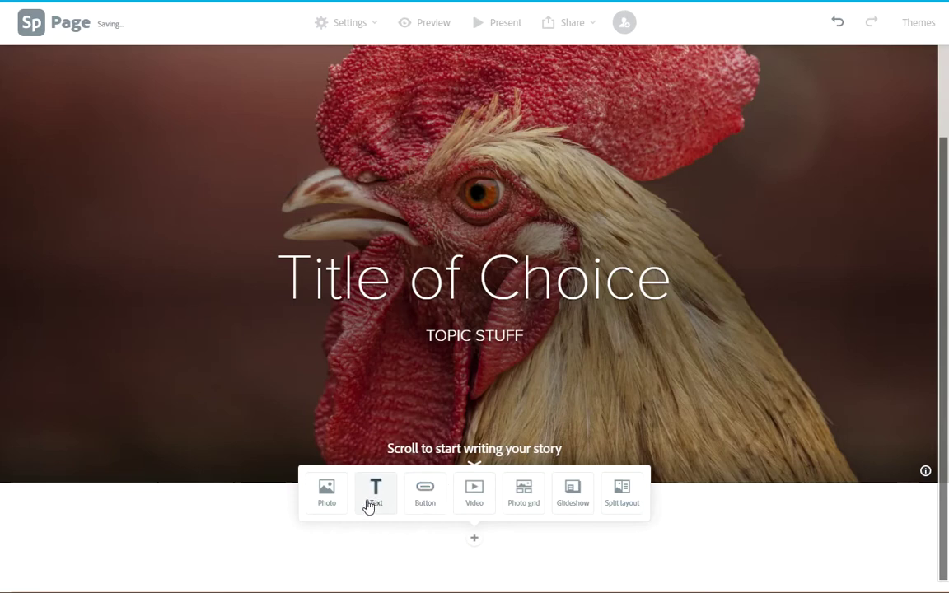
Step: Insert a split layout with the white rooster free photo in the left half
{"action": "left_click", "coordinate": [616, 494]}
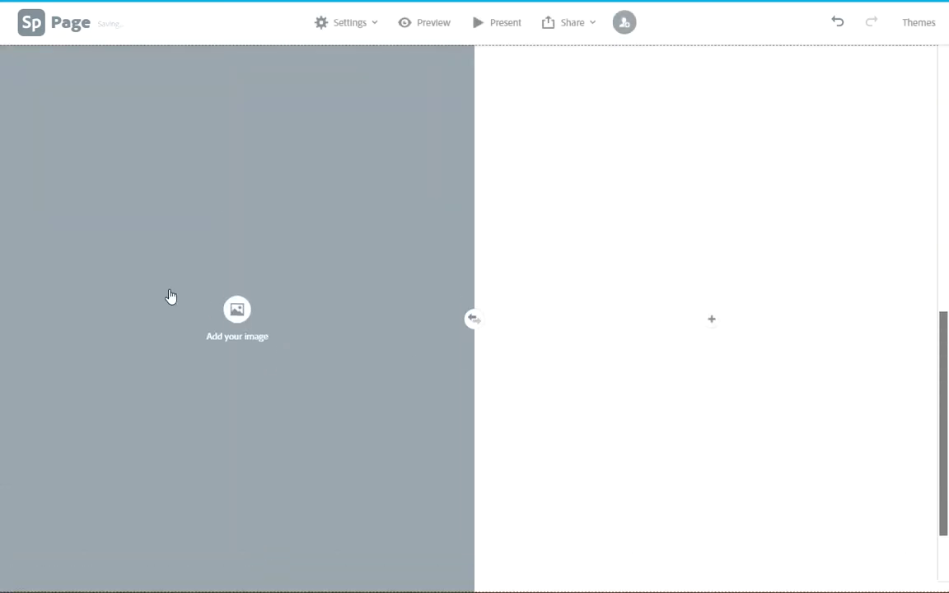
{"action": "left_click", "coordinate": [236, 313]}
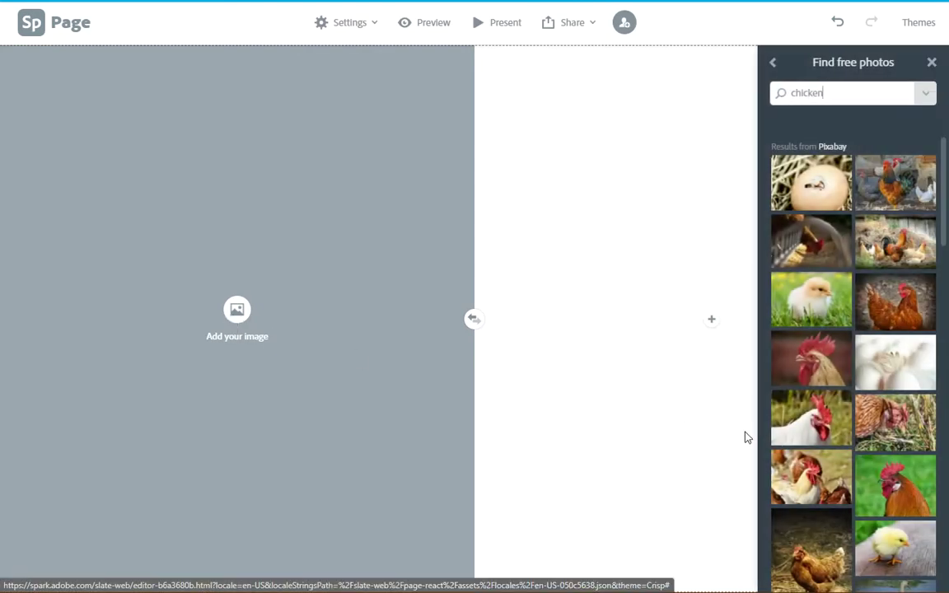
{"action": "left_click", "coordinate": [803, 416]}
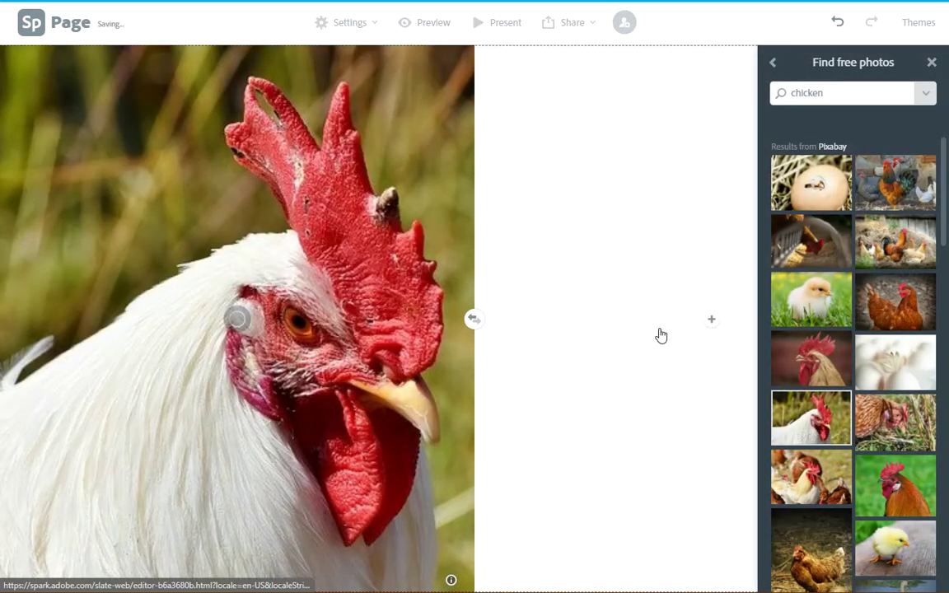
Step: Add a text block reading 'erfgdsg' to the right half
{"action": "left_click", "coordinate": [713, 320]}
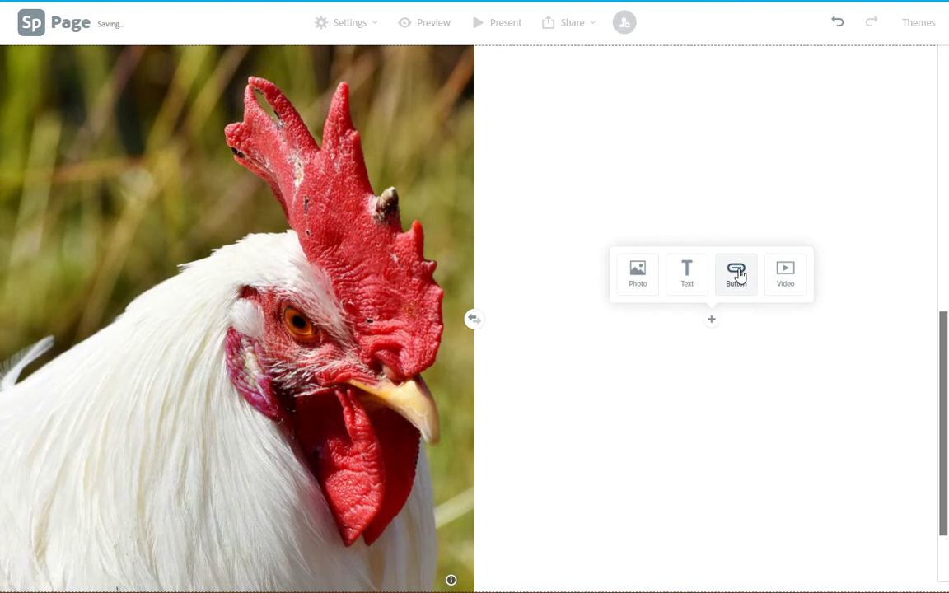
{"action": "left_click", "coordinate": [687, 280]}
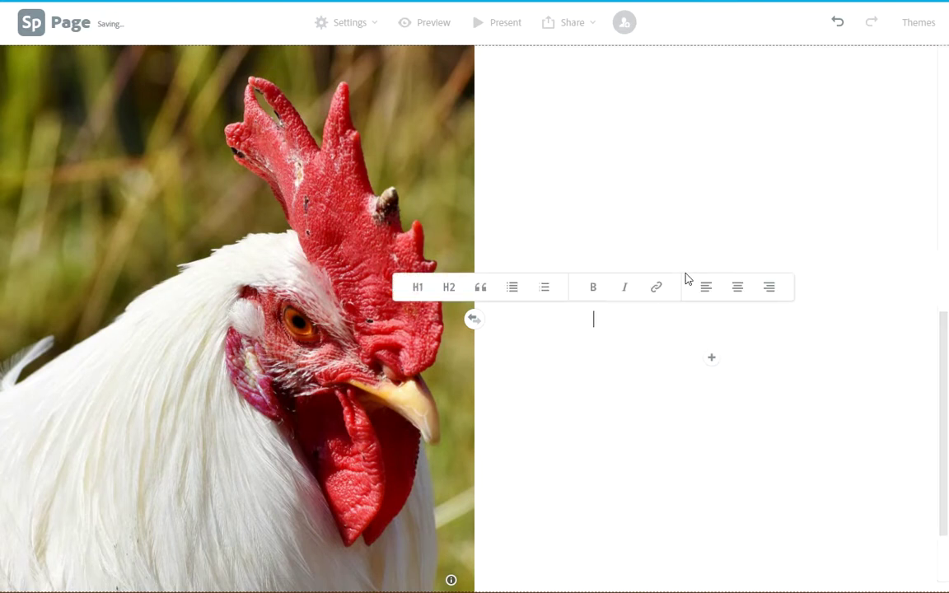
{"action": "type", "text": "erfgdsg"}
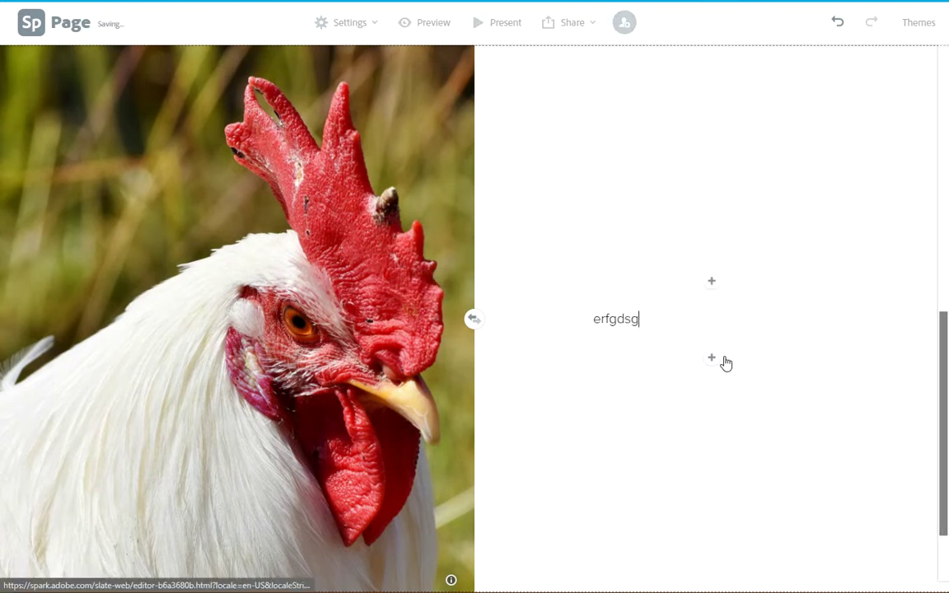
{"action": "left_click", "coordinate": [712, 281]}
Step: Add a right-aligned 'Link to ...' button linking to the pasted course materials address
{"action": "left_click", "coordinate": [727, 323]}
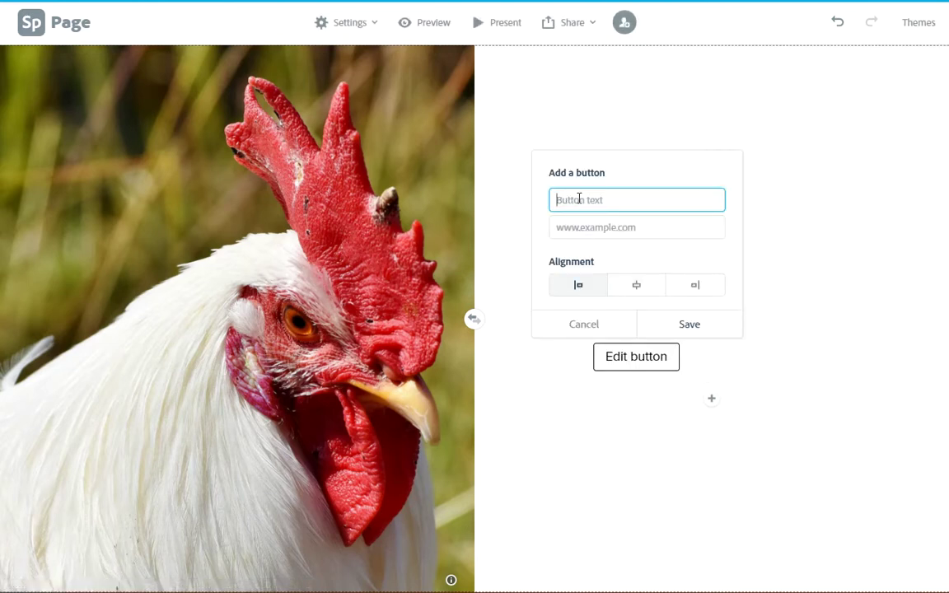
{"action": "type", "text": "Lin"}
{"action": "left_click", "coordinate": [655, 289]}
{"action": "left_click", "coordinate": [697, 291]}
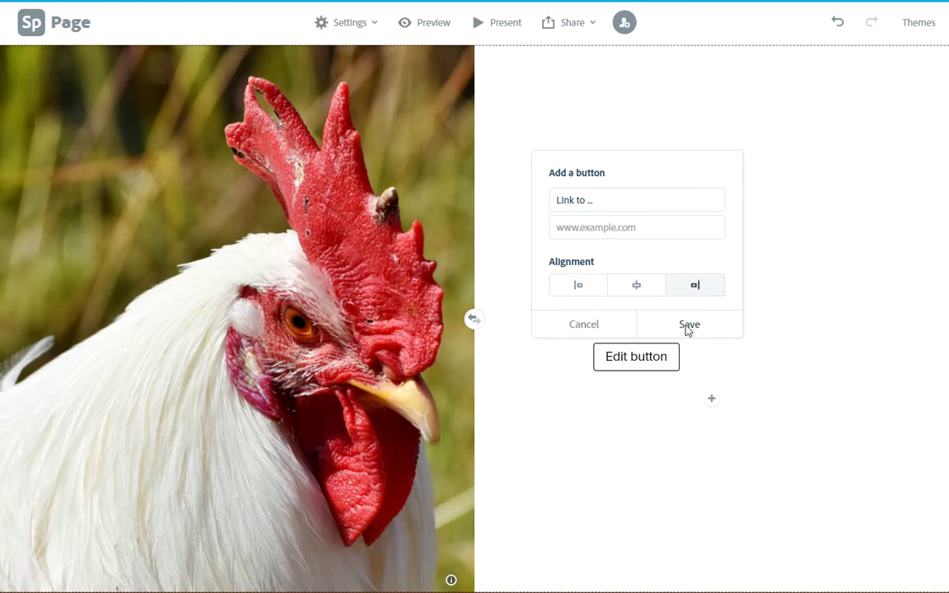
{"action": "left_click", "coordinate": [573, 227]}
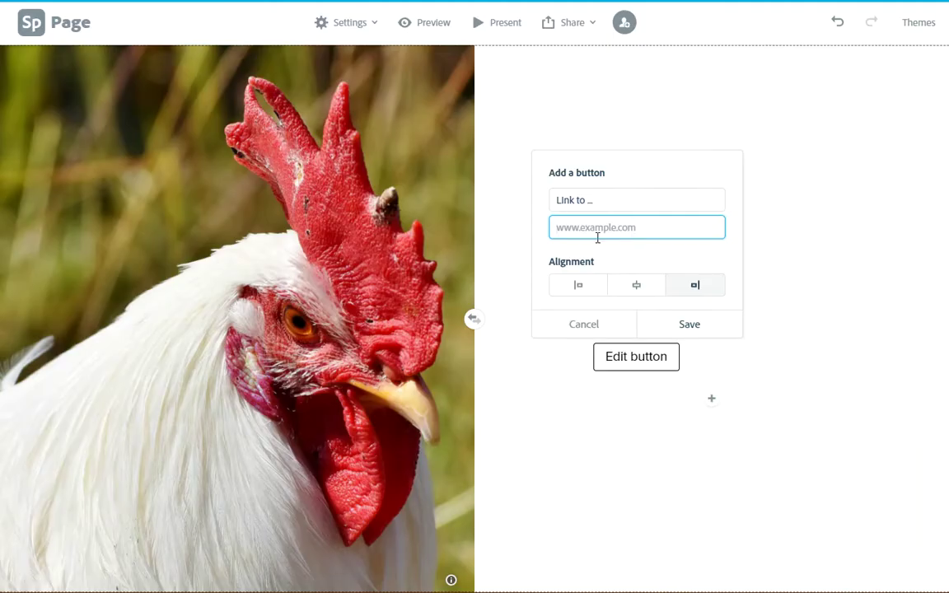
{"action": "key", "text": "ctrl+v"}
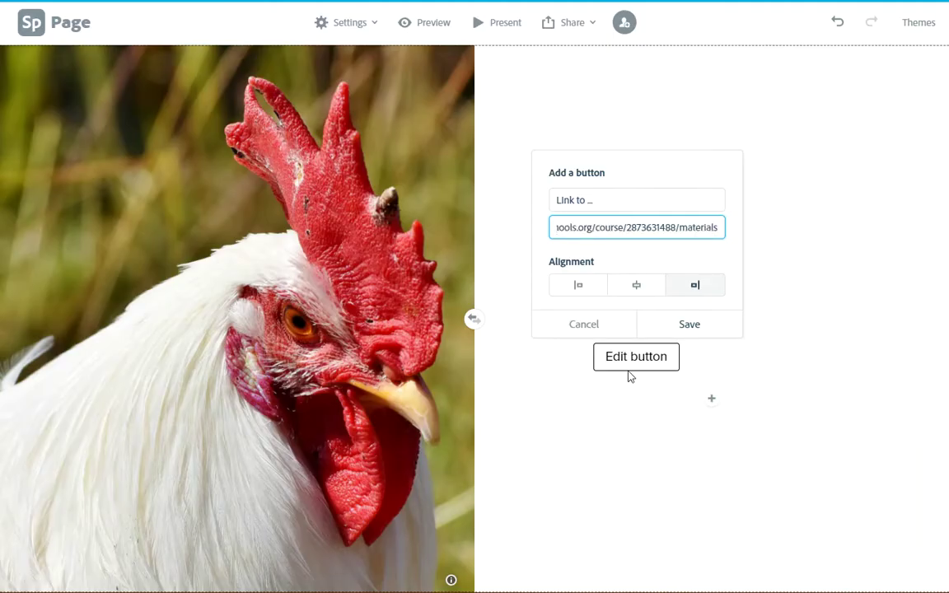
{"action": "key", "text": "Return"}
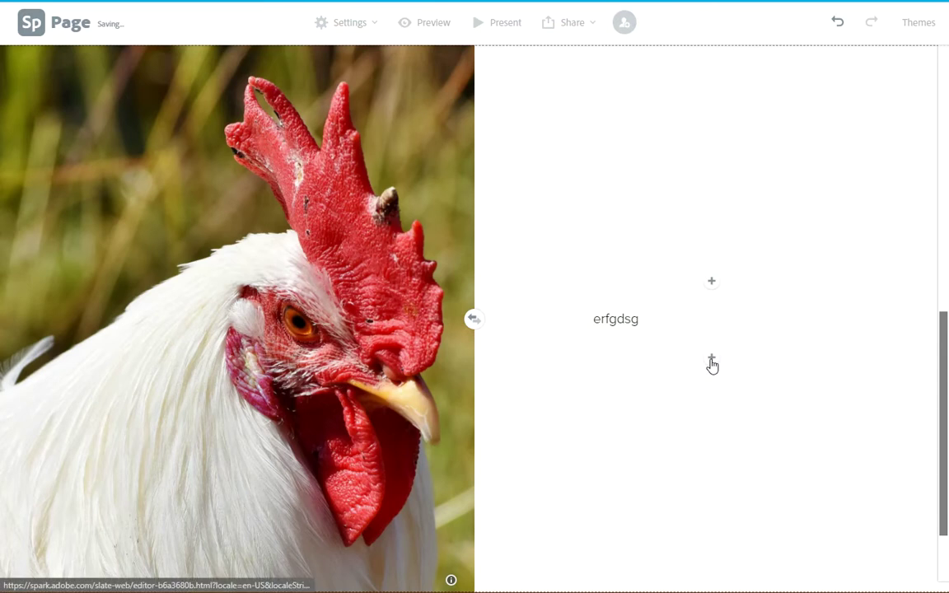
Step: Add a glideshow with the green-grass rooster, the chick and the hen photos
{"action": "scroll", "coordinate": [599, 368], "scroll_direction": "down", "scroll_amount": 1}
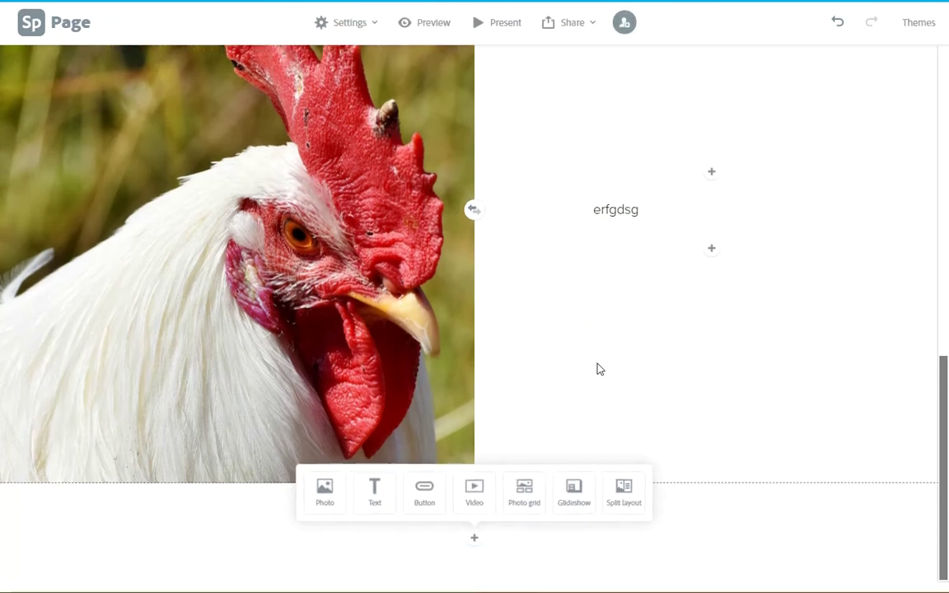
{"action": "left_click", "coordinate": [574, 496]}
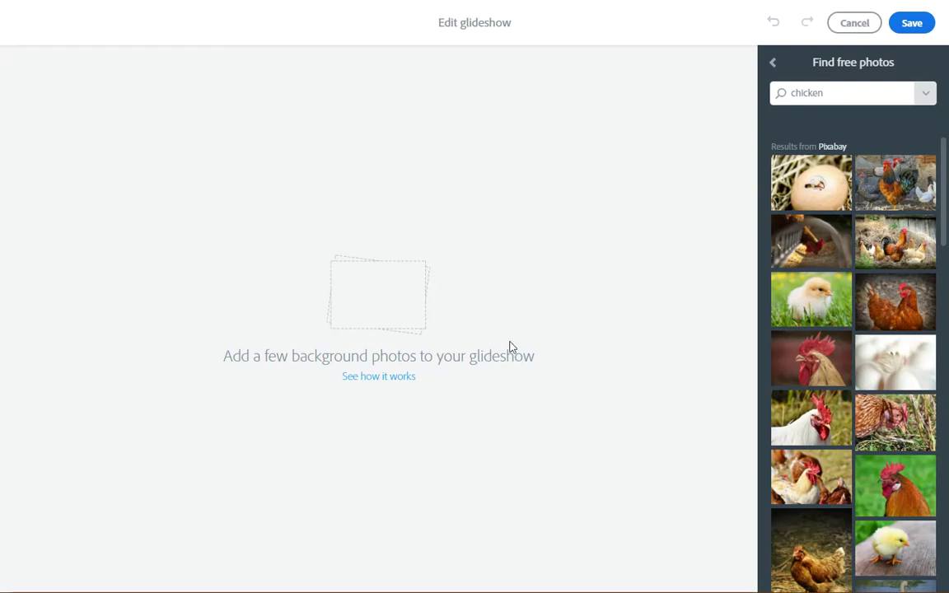
{"action": "left_click_drag", "start_coordinate": [791, 441], "coordinate": [841, 451]}
{"action": "left_click_drag", "start_coordinate": [886, 485], "coordinate": [365, 289]}
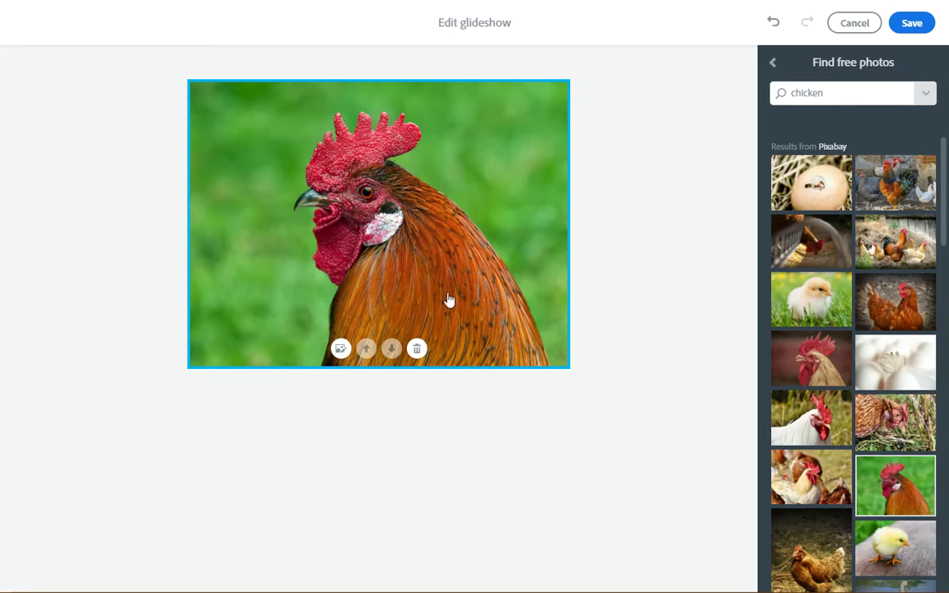
{"action": "left_click", "coordinate": [883, 564]}
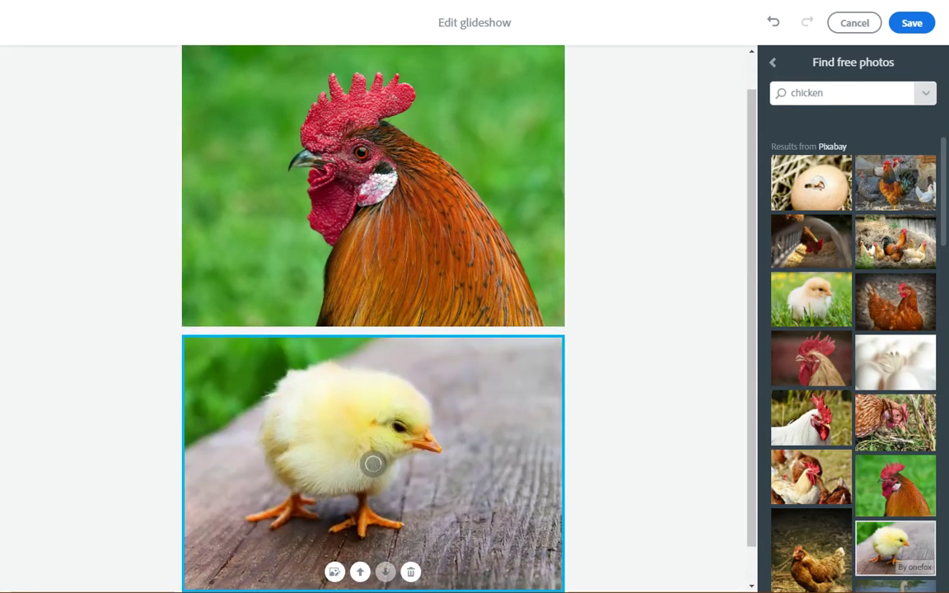
{"action": "left_click", "coordinate": [893, 321]}
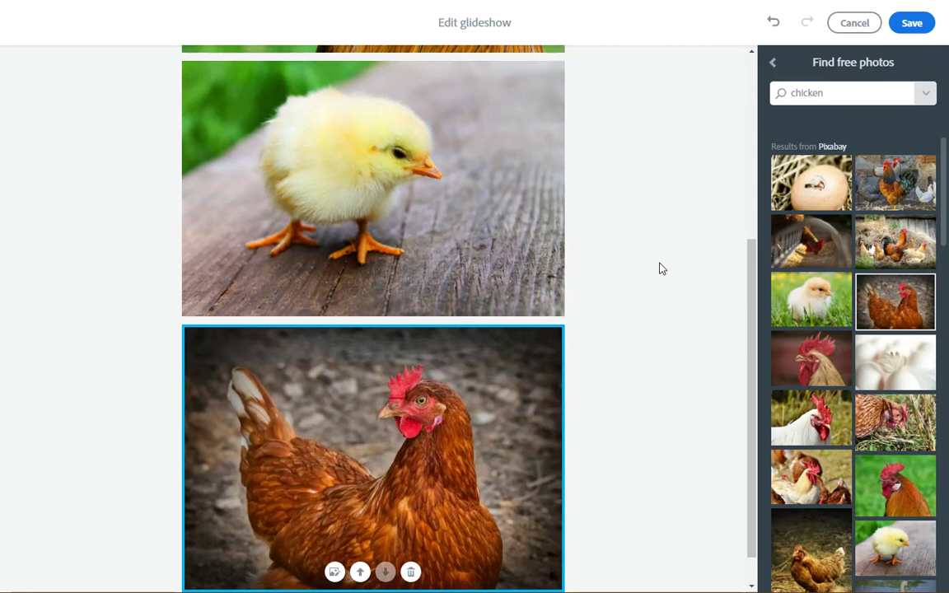
{"action": "scroll", "coordinate": [660, 268], "scroll_direction": "up", "scroll_amount": 4}
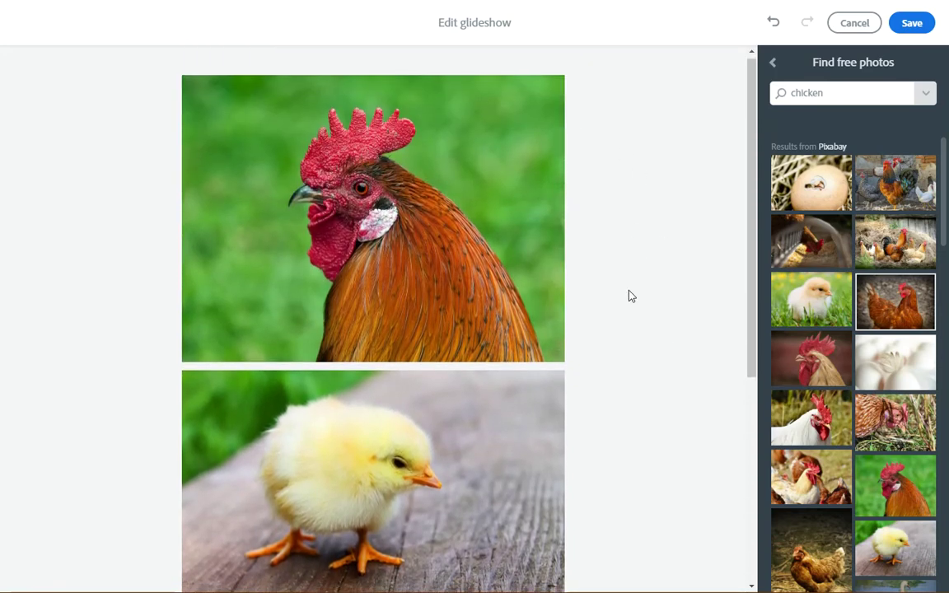
{"action": "scroll", "coordinate": [627, 297], "scroll_direction": "down", "scroll_amount": 5}
Step: Save the chicken glideshow, then scroll through the page and back to the top
{"action": "left_click", "coordinate": [914, 24]}
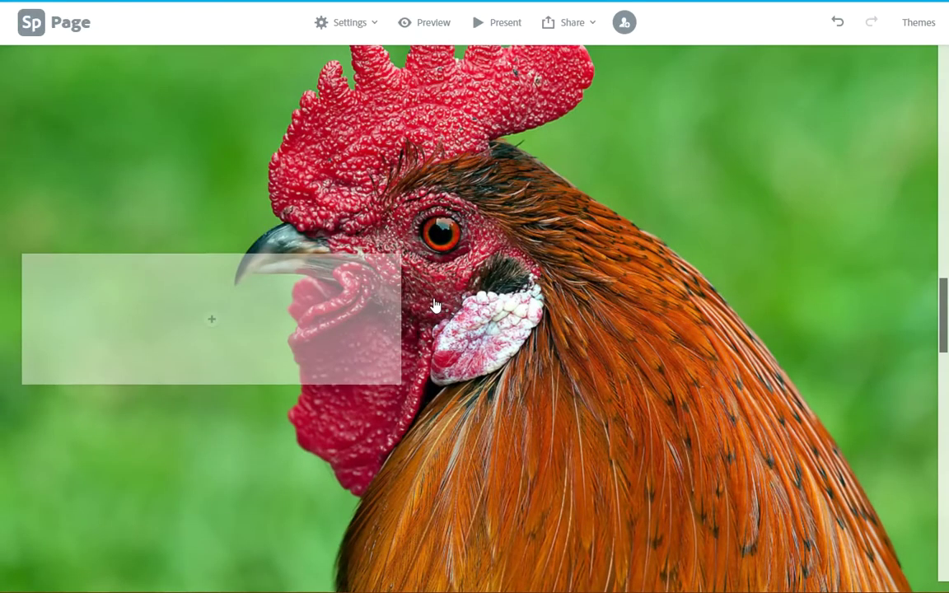
{"action": "scroll", "coordinate": [443, 455], "scroll_direction": "down", "scroll_amount": 5}
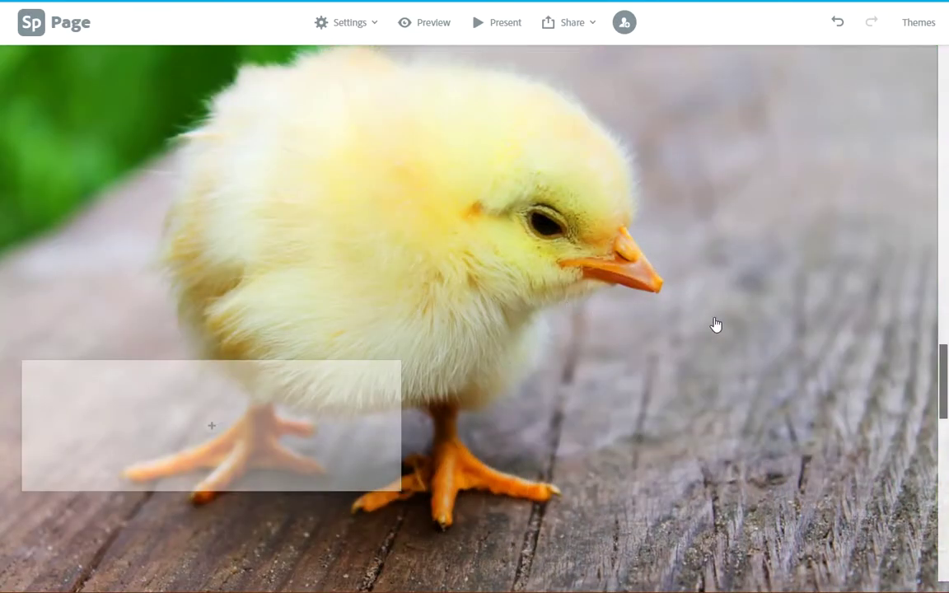
{"action": "scroll", "coordinate": [725, 330], "scroll_direction": "down", "scroll_amount": 10}
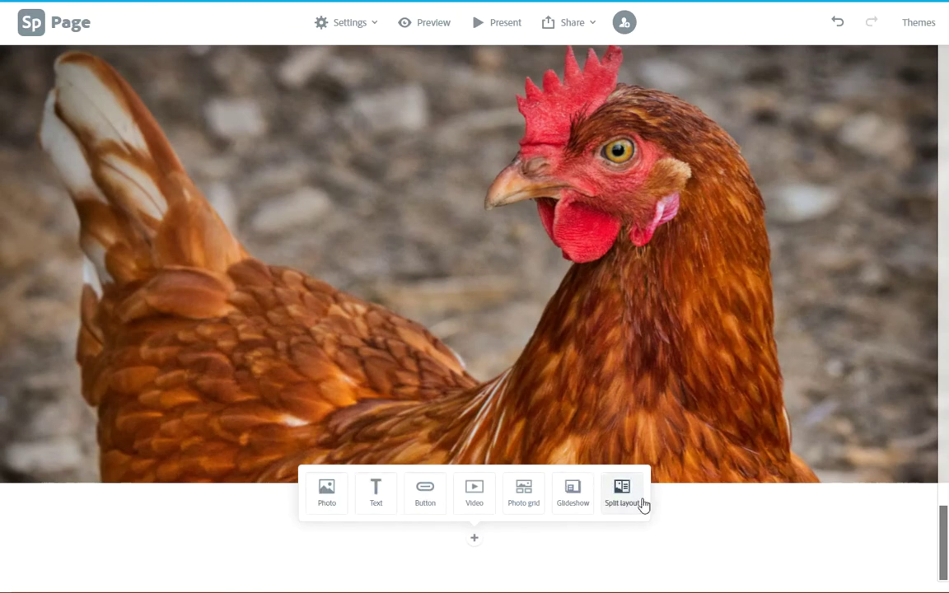
{"action": "left_click_drag", "start_coordinate": [945, 552], "coordinate": [945, 74]}
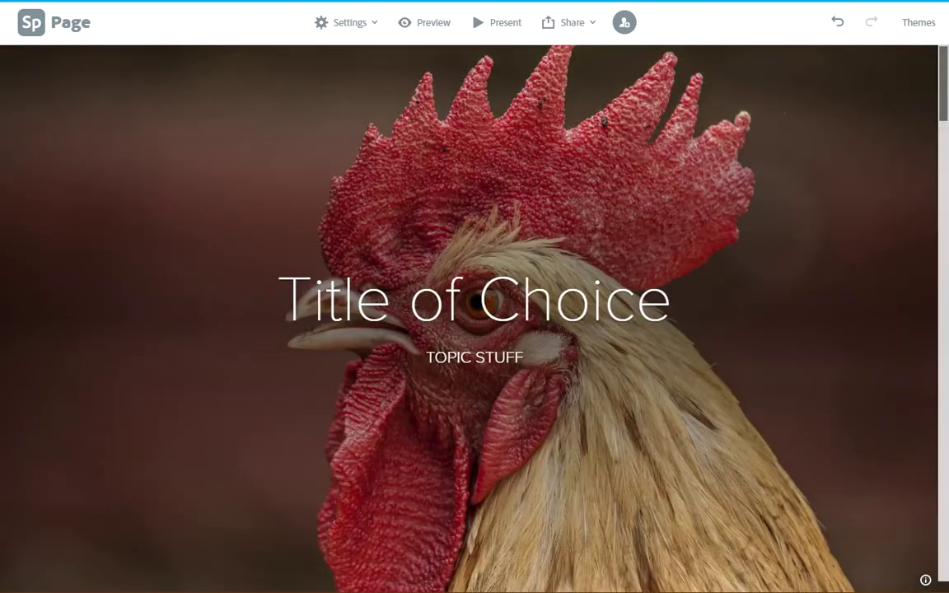
{"action": "left_click", "coordinate": [578, 21]}
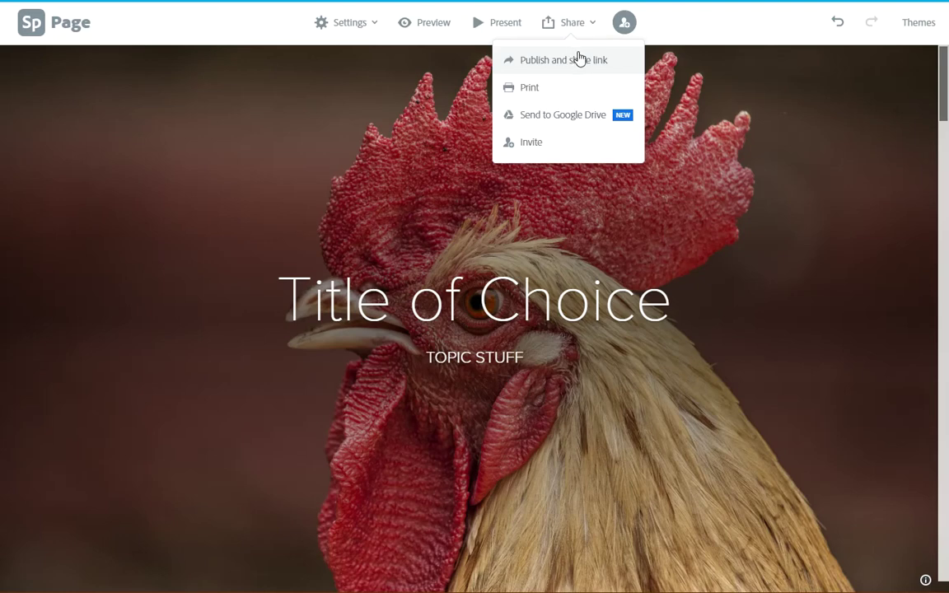
{"action": "left_click", "coordinate": [736, 31]}
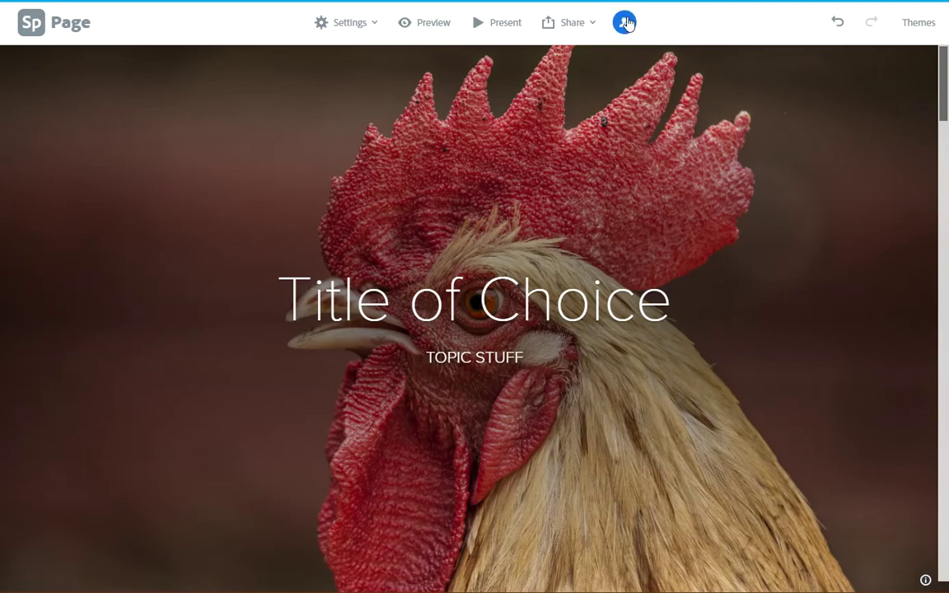
{"action": "scroll", "coordinate": [538, 218], "scroll_direction": "down", "scroll_amount": 10}
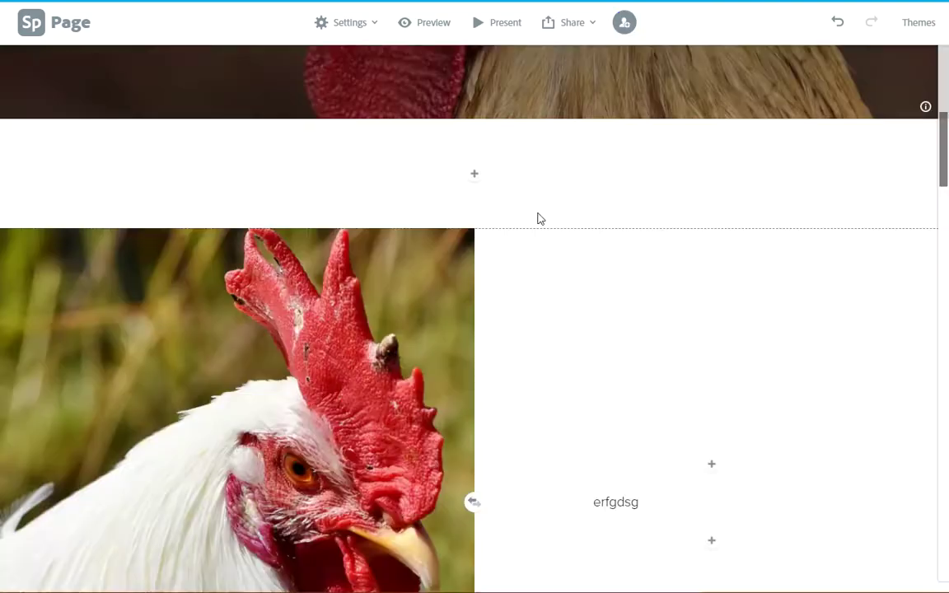
{"action": "scroll", "coordinate": [615, 201], "scroll_direction": "up", "scroll_amount": 10}
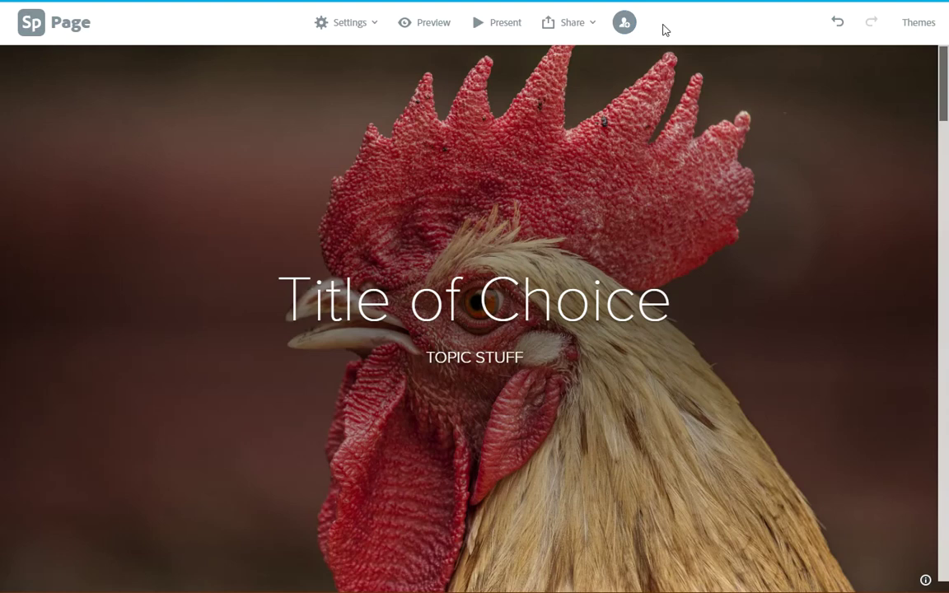
{"action": "left_click", "coordinate": [625, 25]}
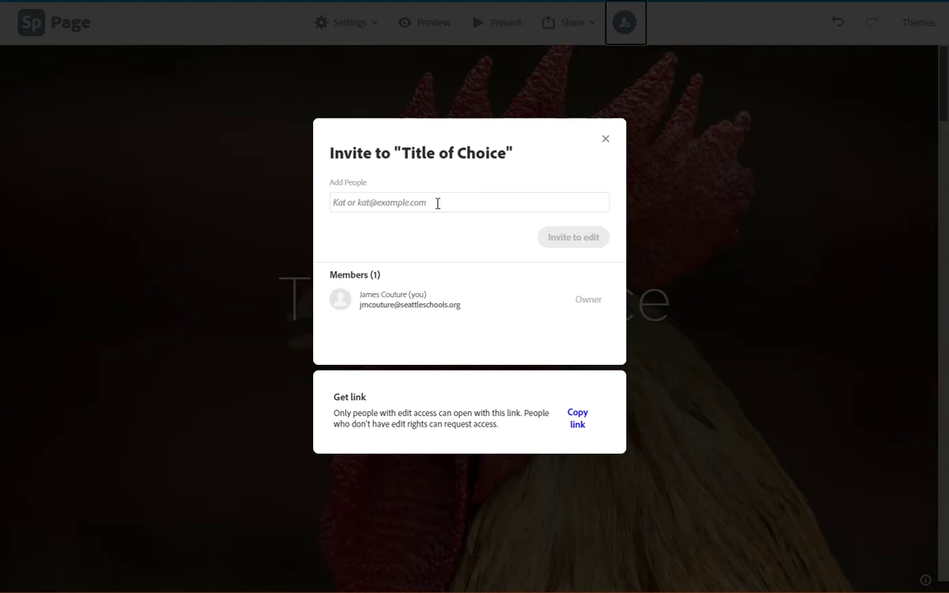
{"action": "left_click", "coordinate": [607, 141]}
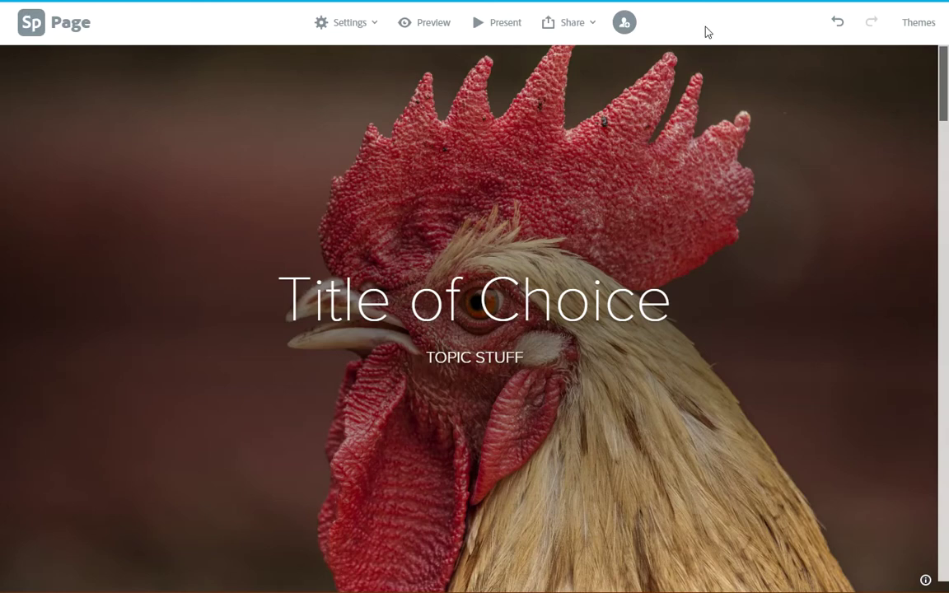